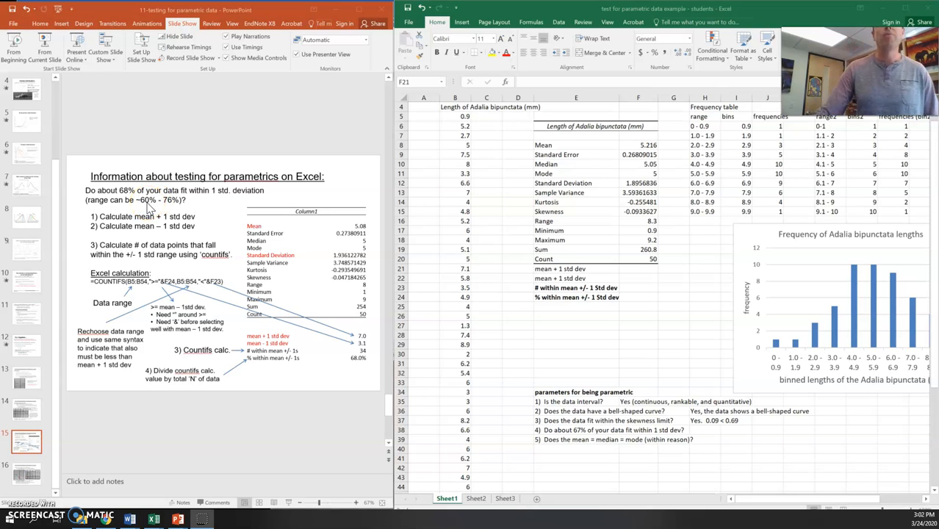
- Inspect the formula behind the average at the end of the length data column
left_click(648, 273)
left_click(643, 269)
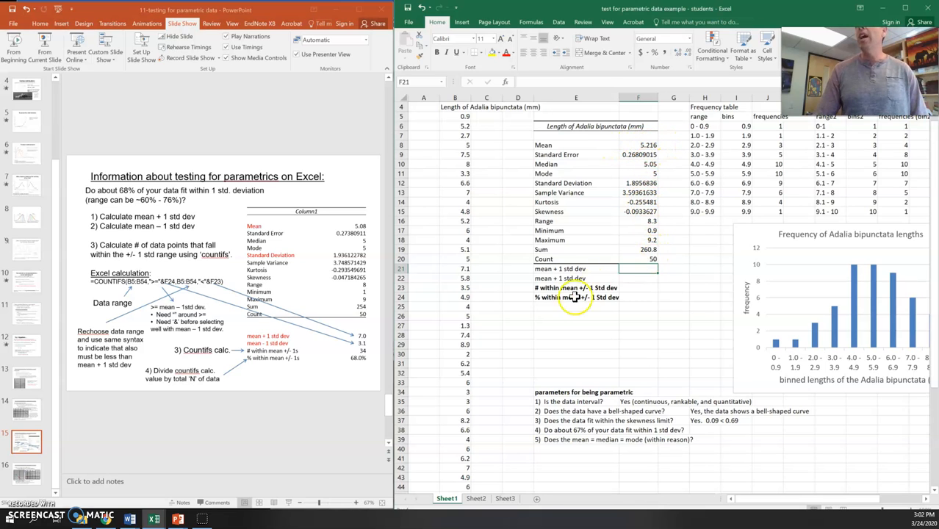
scroll(534, 310, "down", 8)
left_click(457, 363)
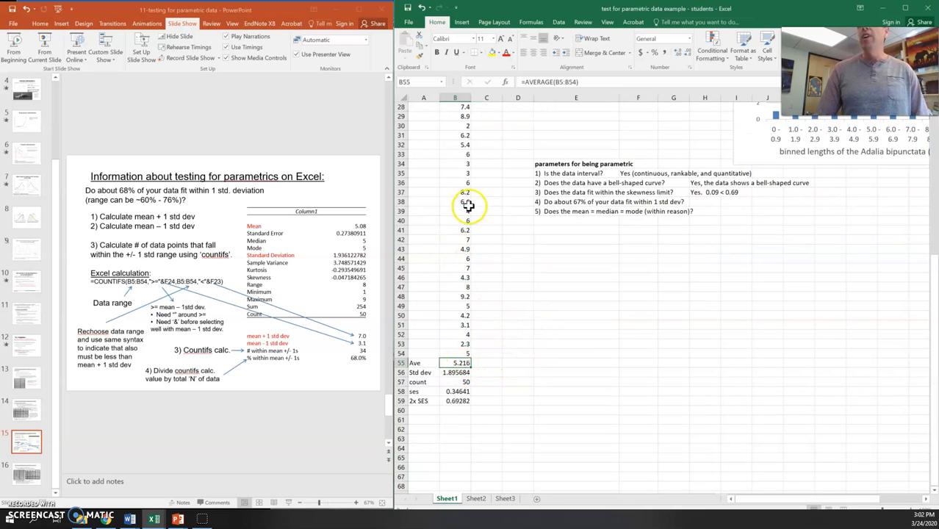
- Try a value of 90 in cell B42 of the length data, and undo the change
left_click(466, 240)
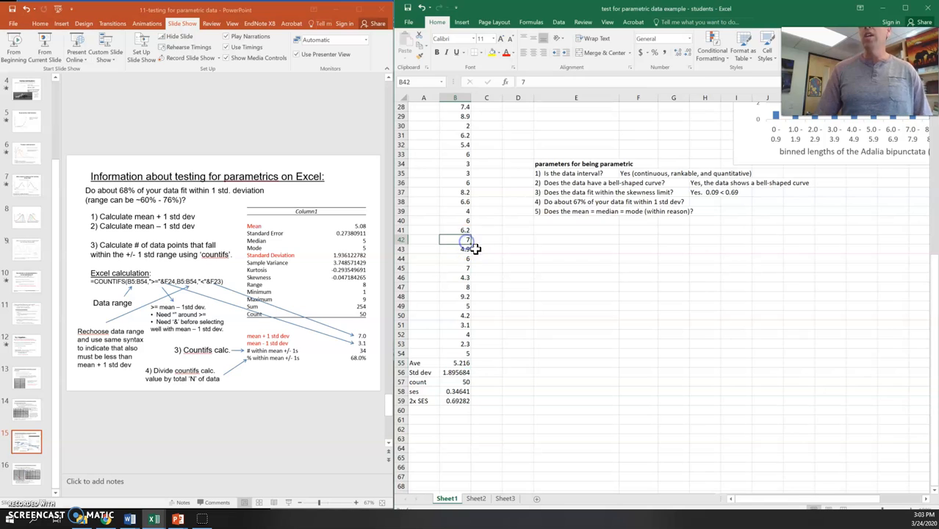
type("90")
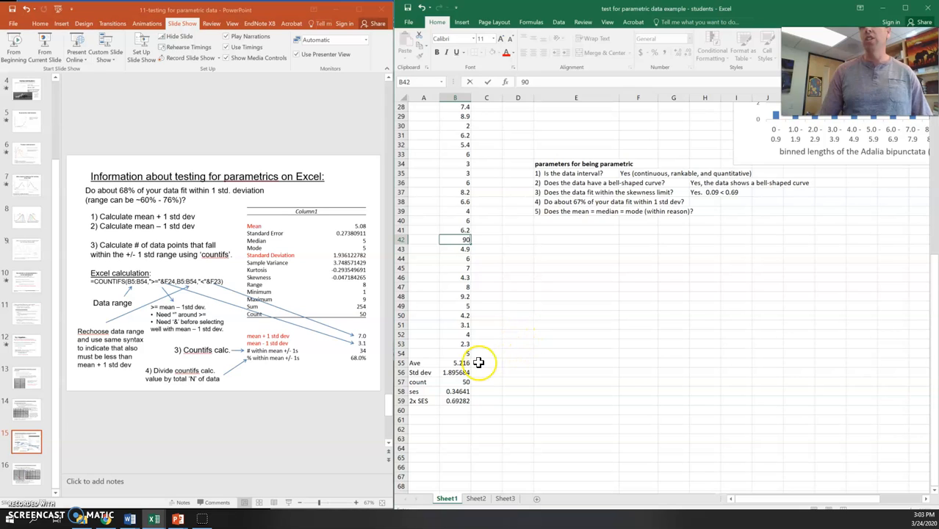
key("Return")
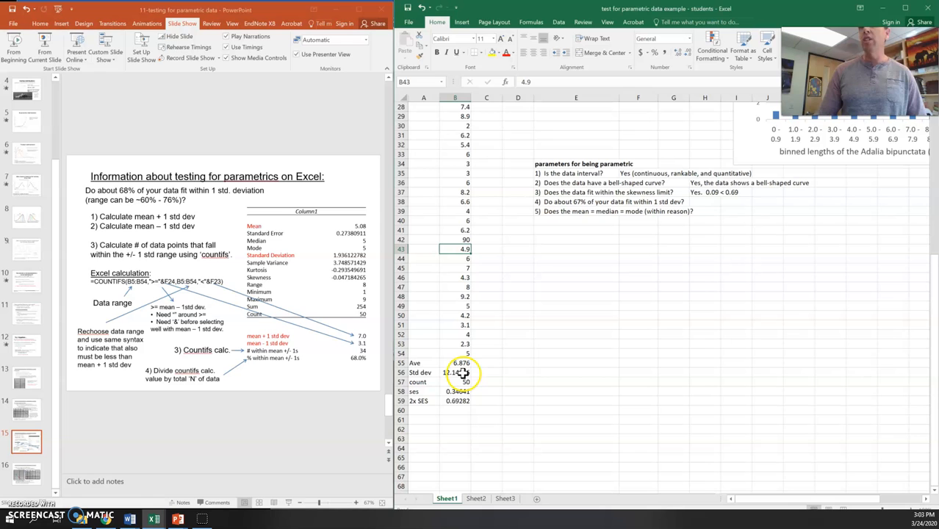
left_click(423, 11)
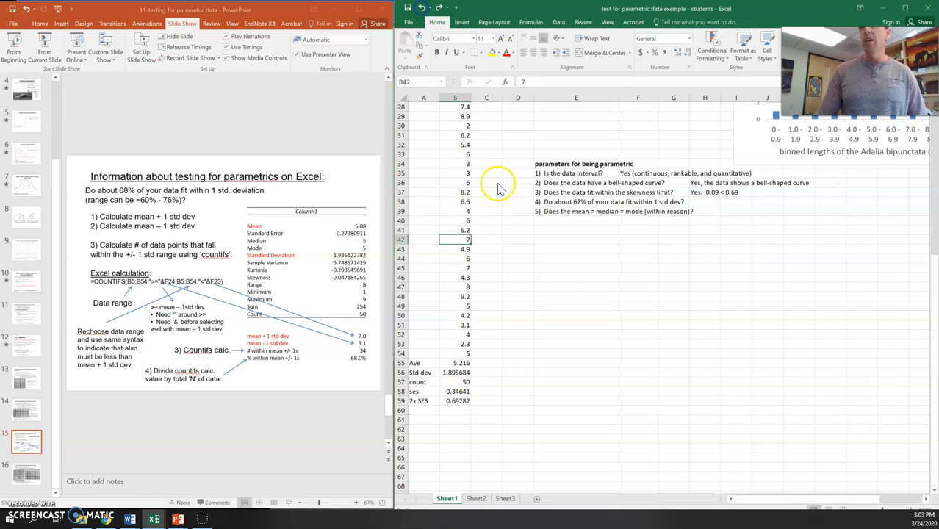
- Correct the label in E22 to "mean - 1 std dev"
scroll(564, 305, "up", 8)
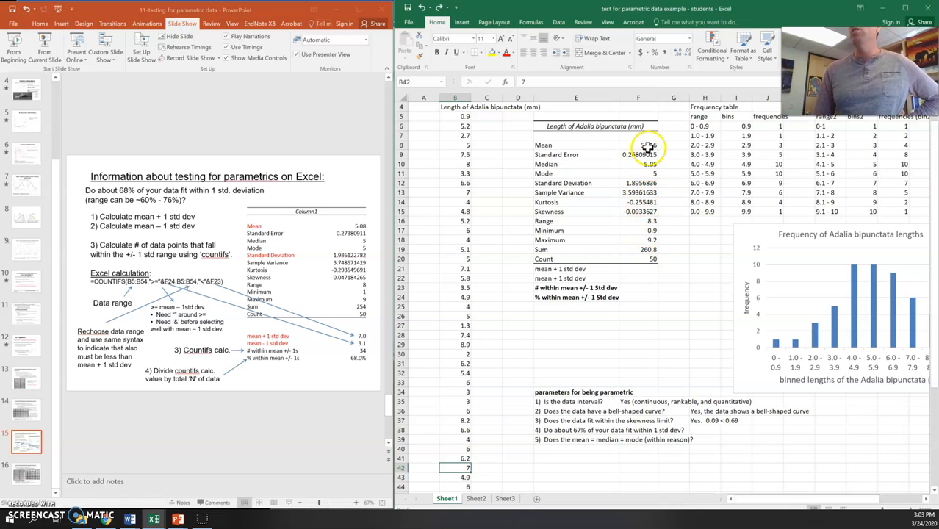
scroll(640, 259, "down", 6)
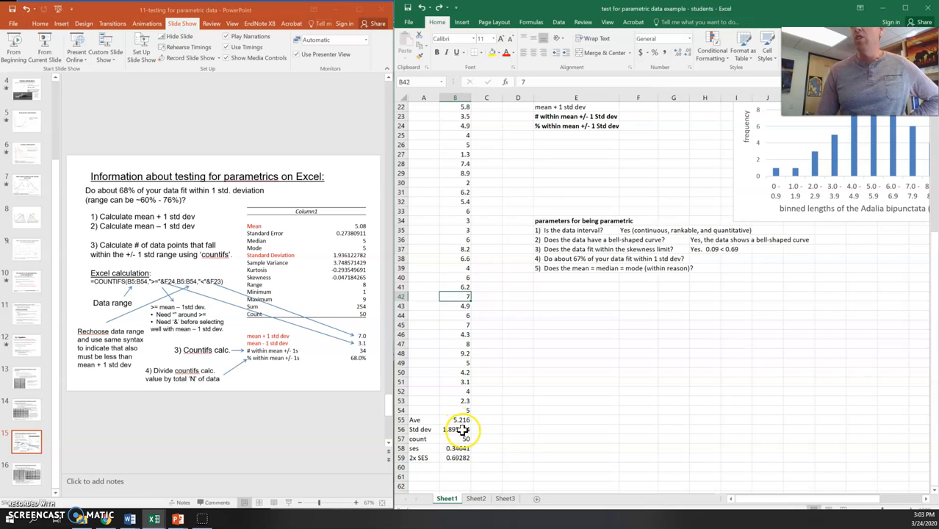
scroll(531, 429, "up", 1)
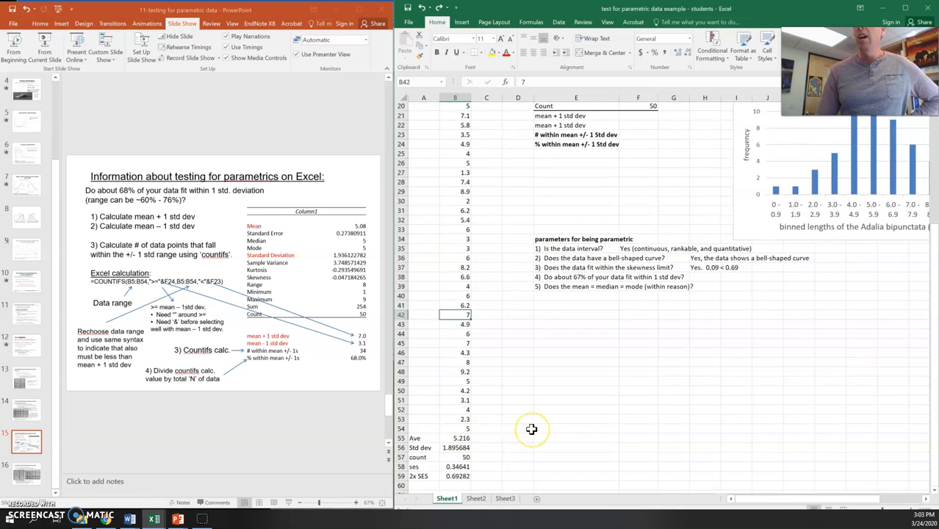
scroll(531, 429, "up", 5)
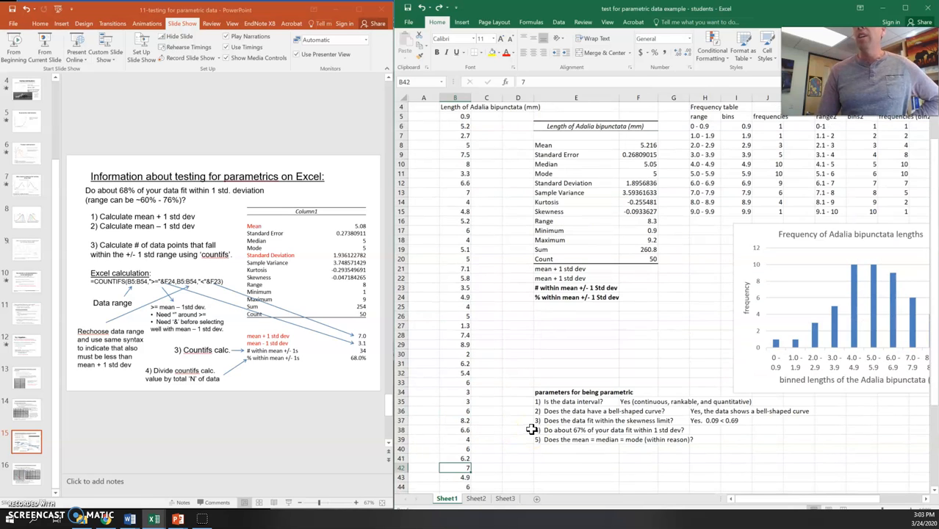
left_click(646, 270)
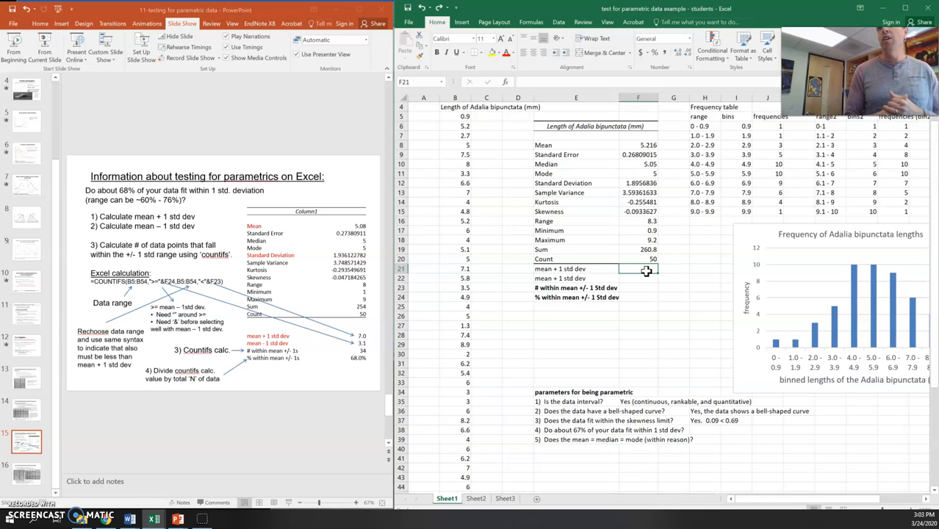
left_click(556, 278)
double_click(542, 82)
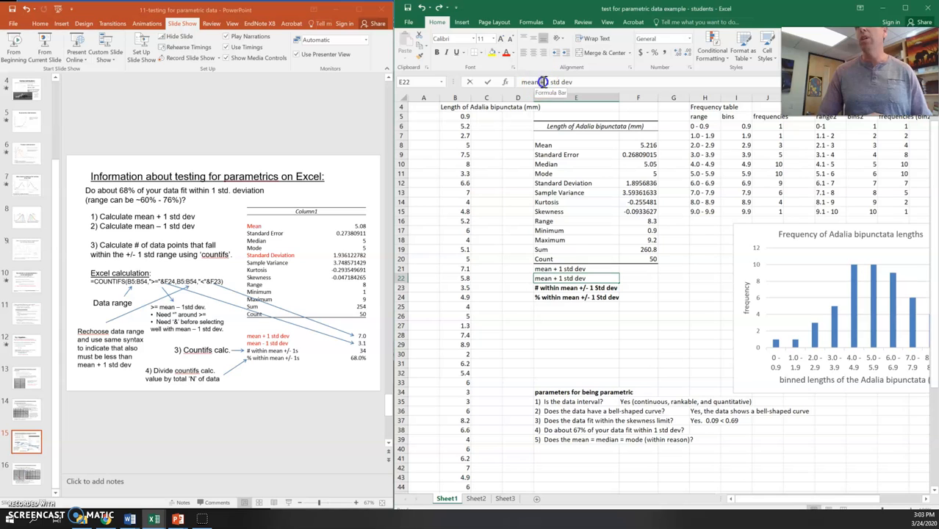
type("-")
left_click(535, 83)
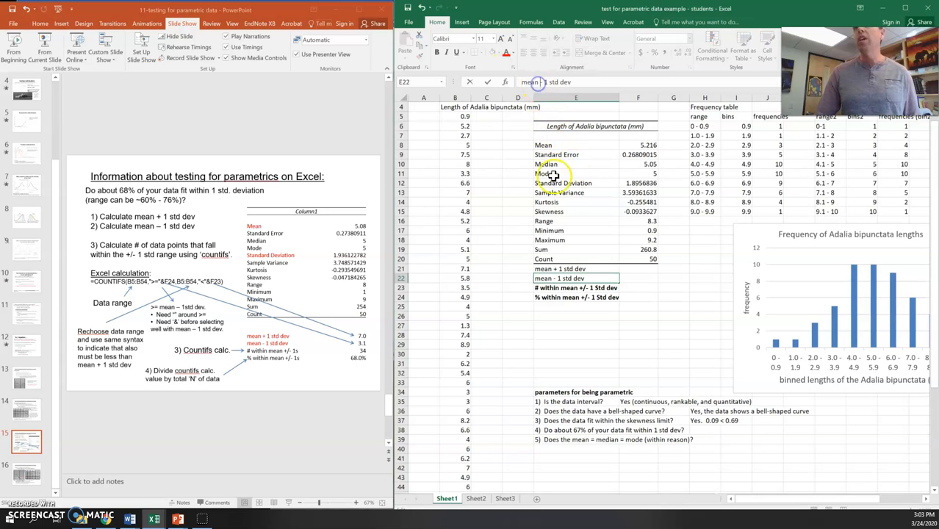
- Calculate mean + 1 std dev in F21 with the formula =F8+F12
left_click(642, 270)
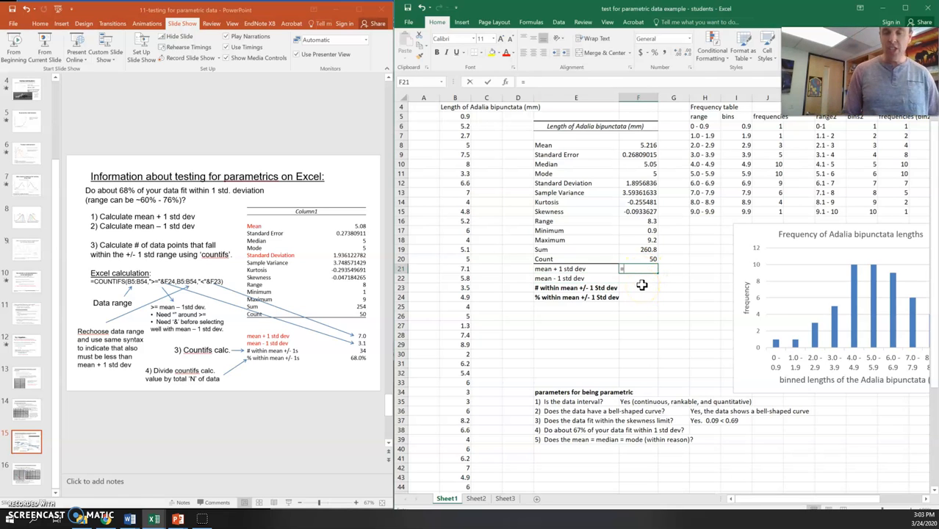
left_click(646, 145)
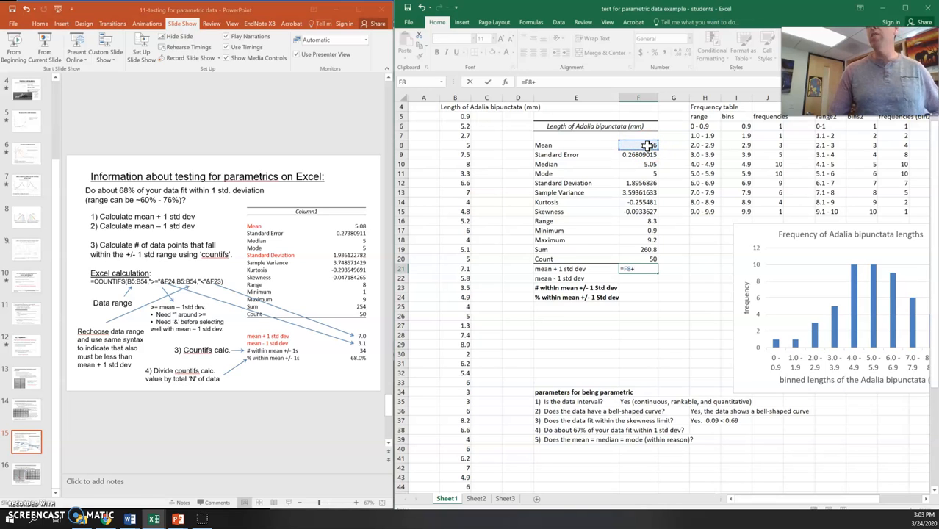
left_click(632, 184)
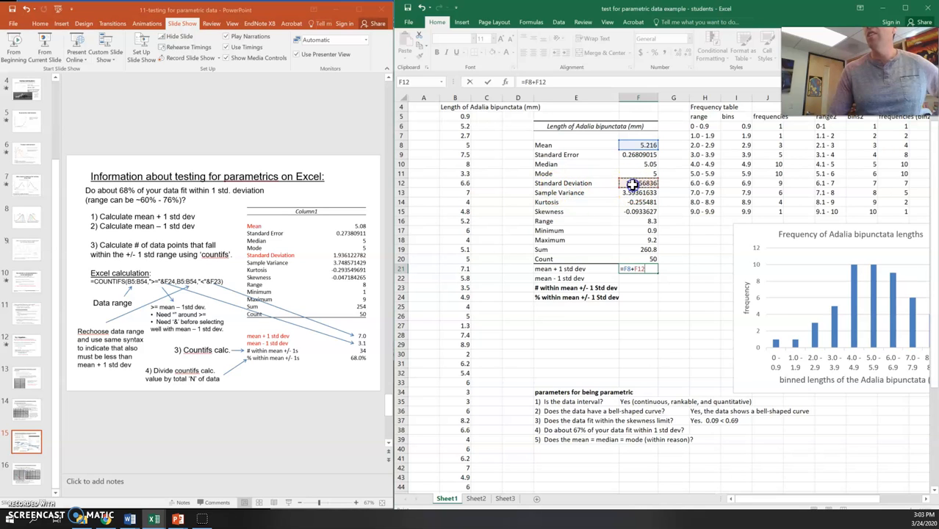
key("Return")
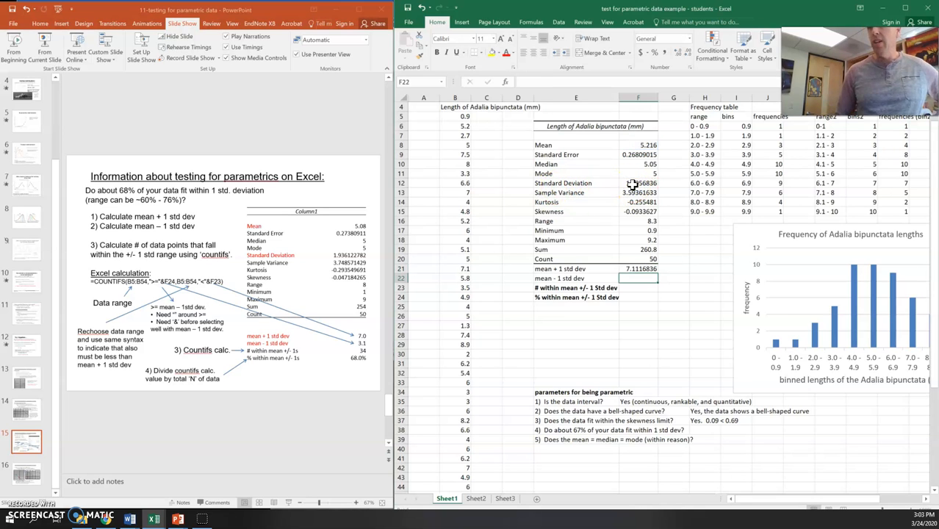
- Fill the Standard Error label cell E9 with red
left_click(499, 54)
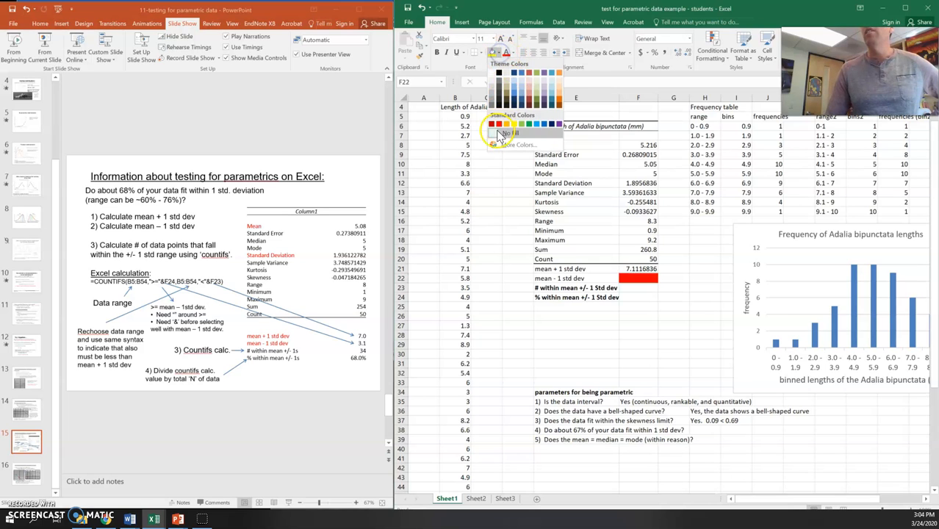
left_click(499, 54)
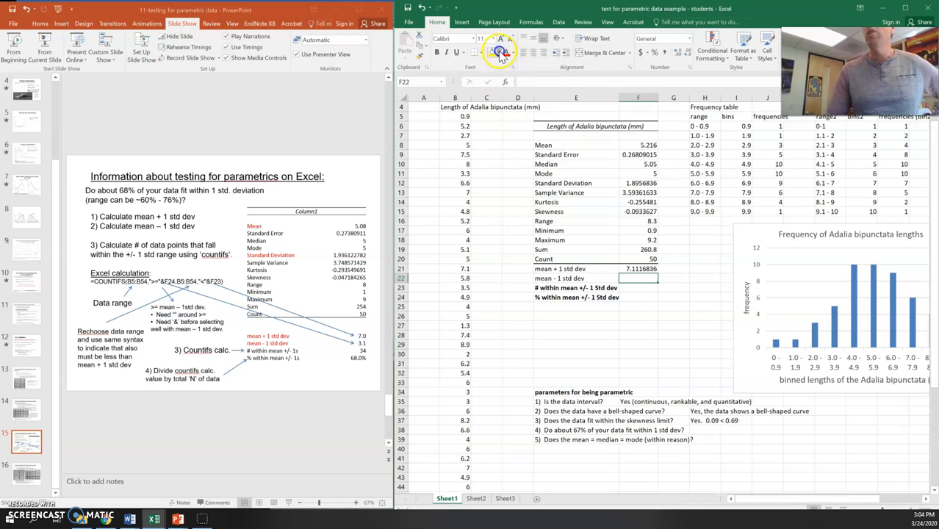
left_click(549, 155)
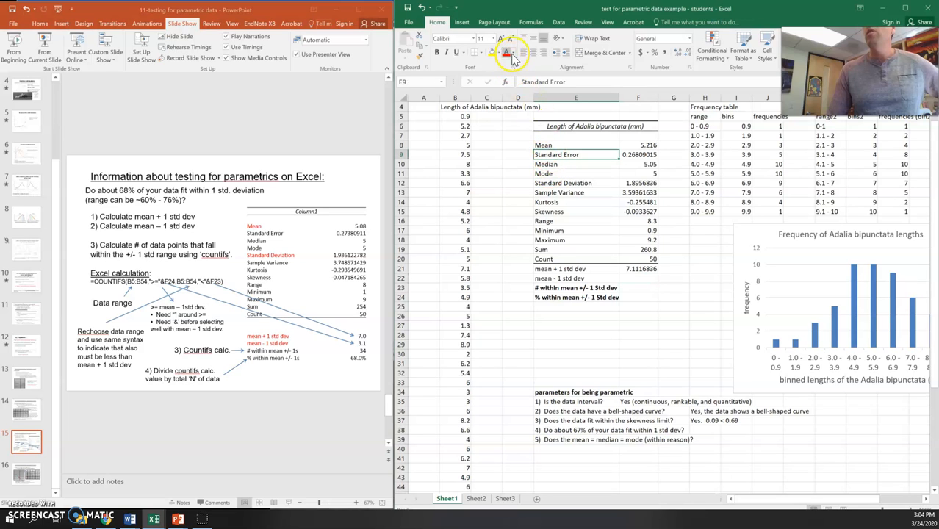
left_click(500, 56)
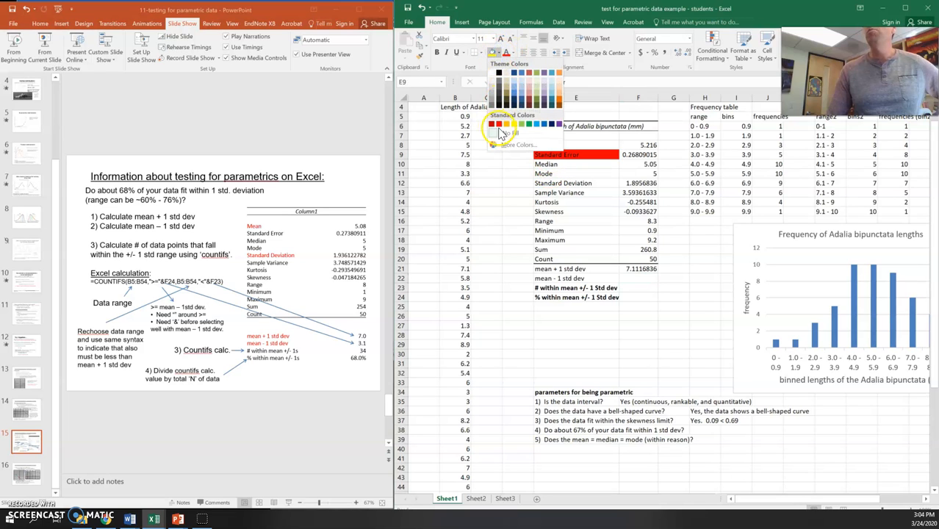
left_click(491, 123)
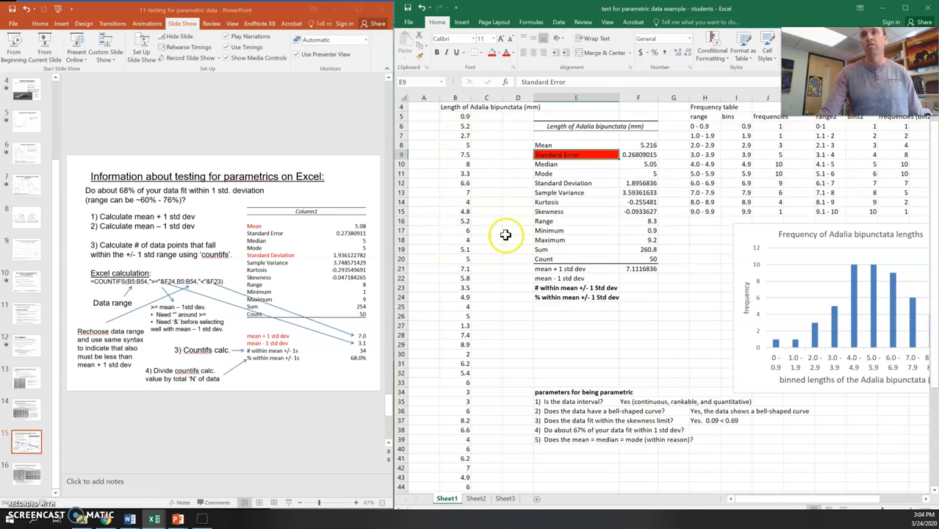
- Fill the Standard Deviation label cell E12 with green
left_click(581, 184)
left_click(498, 52)
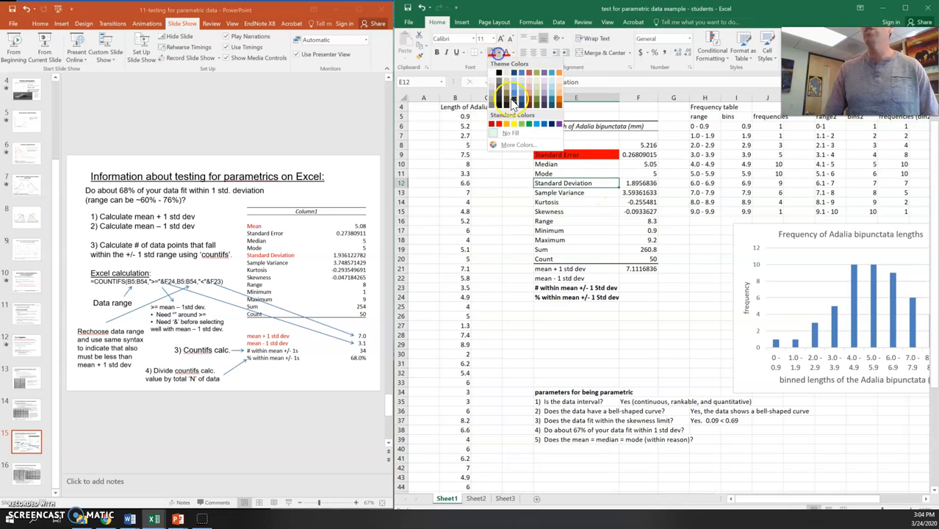
left_click(528, 124)
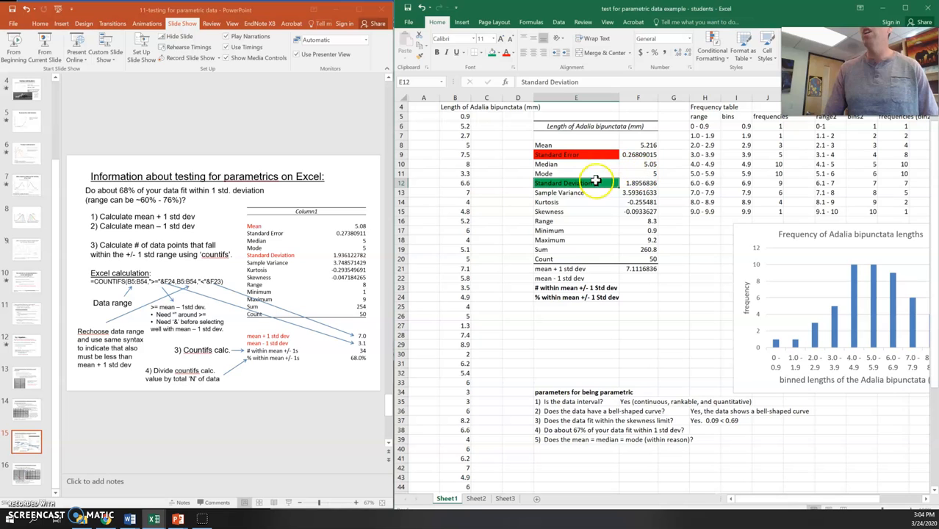
- Calculate mean - 1 std dev in F22 with the formula =F8-F12
left_click(640, 280)
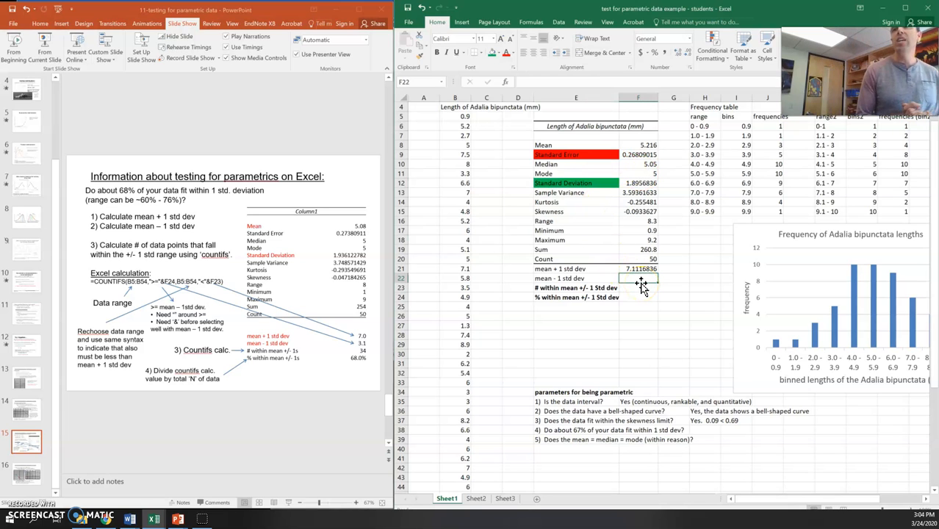
type("=")
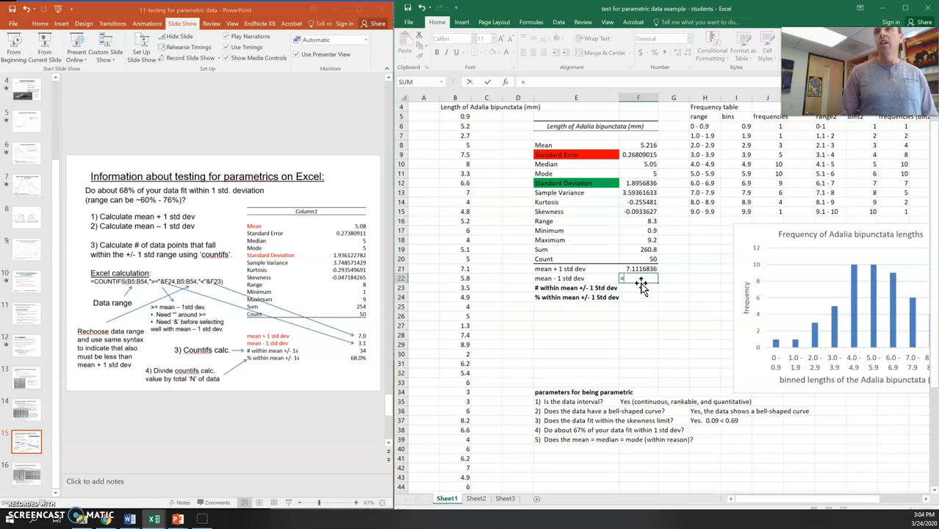
left_click(639, 144)
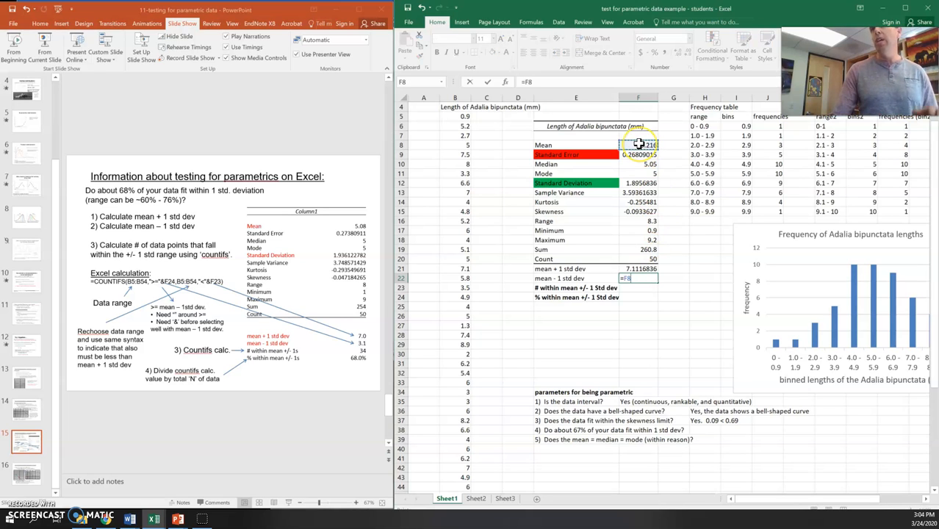
left_click(644, 183)
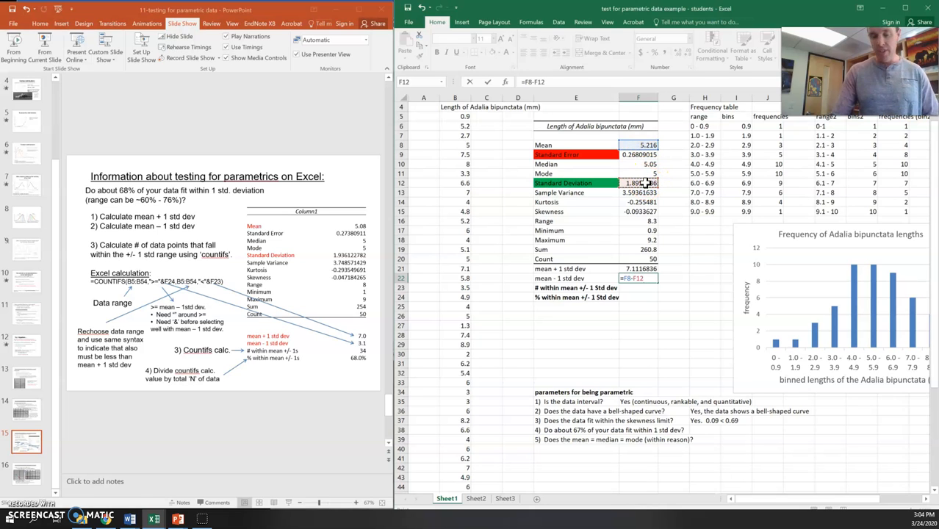
key("Return")
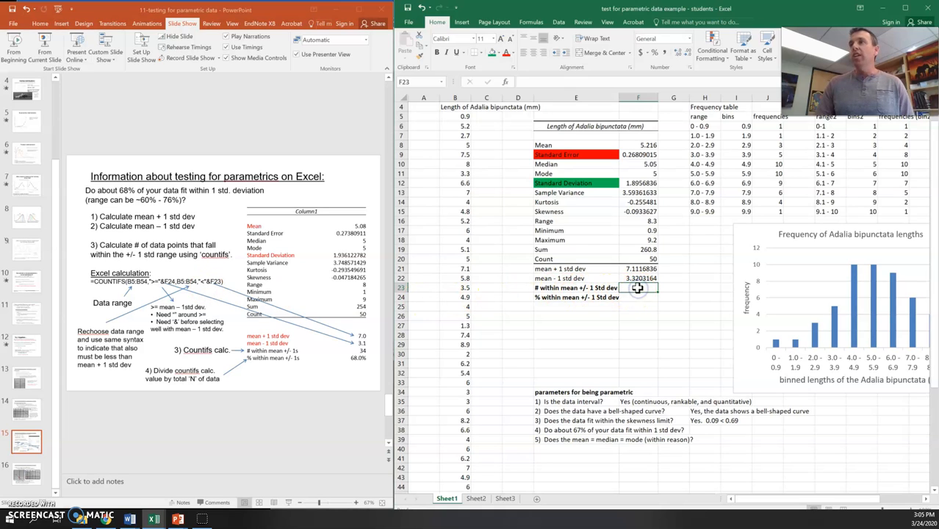
- Start a COUNTIFS formula in F23 with the data range B5:B54 and the criterion ">="&F22
type("=")
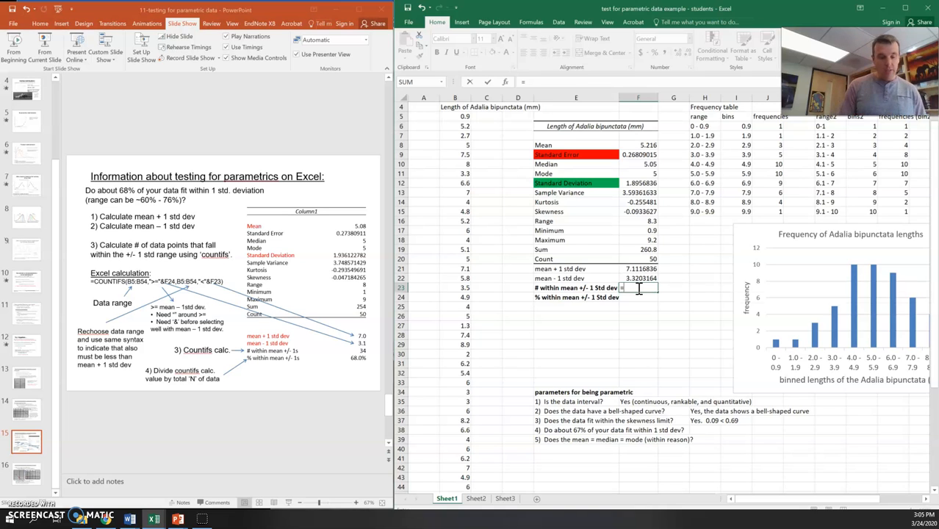
type("cou")
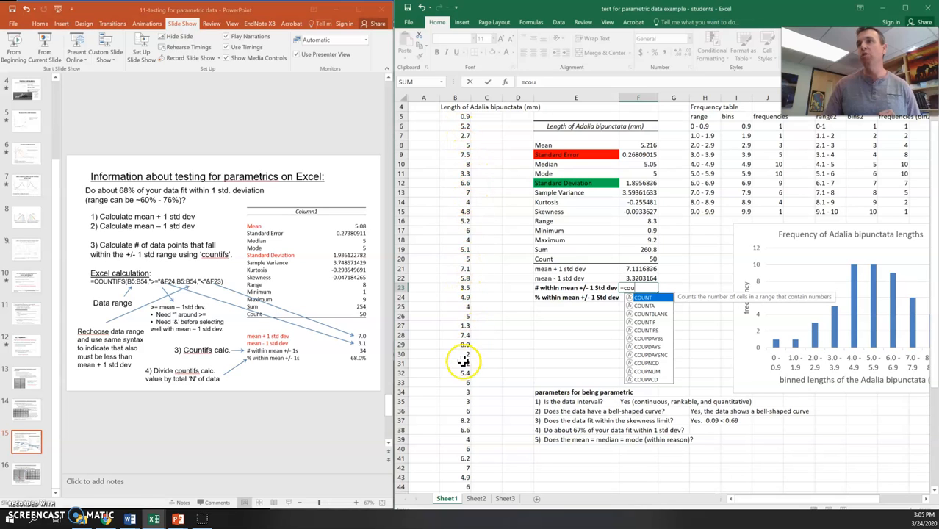
double_click(645, 331)
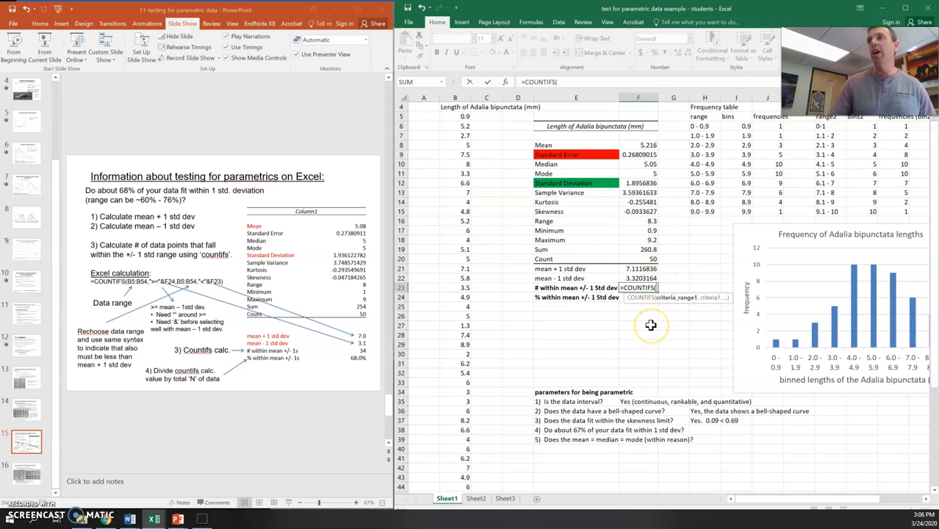
left_click_drag(457, 116, 464, 430)
scroll(674, 257, "up", 2)
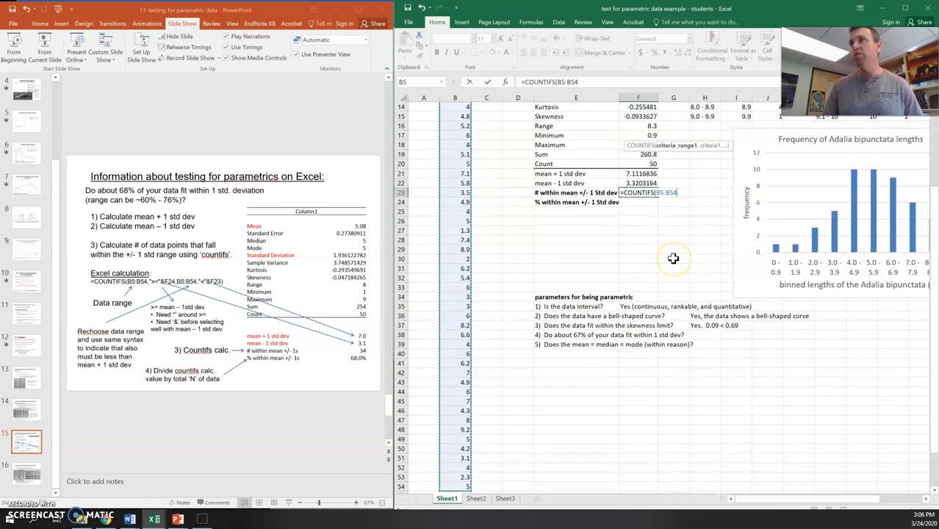
scroll(673, 258, "up", 1)
type(",")
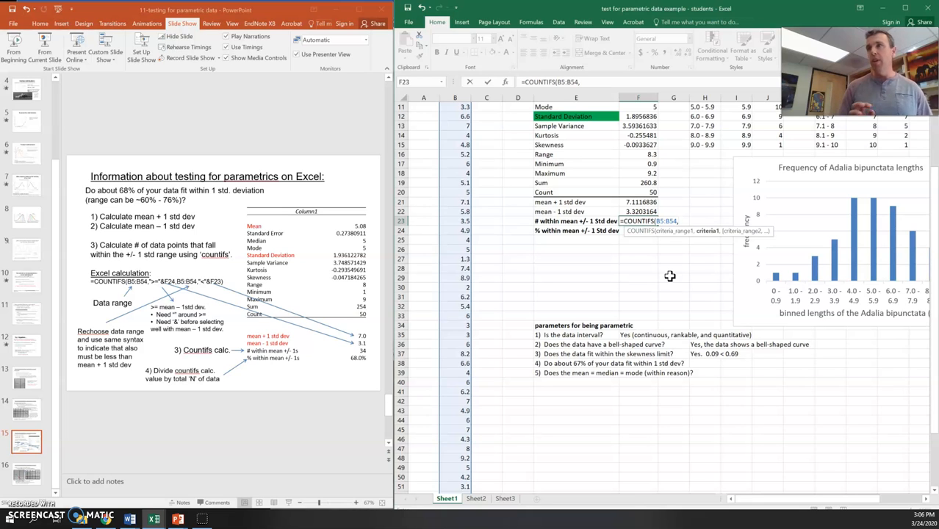
type("\">")
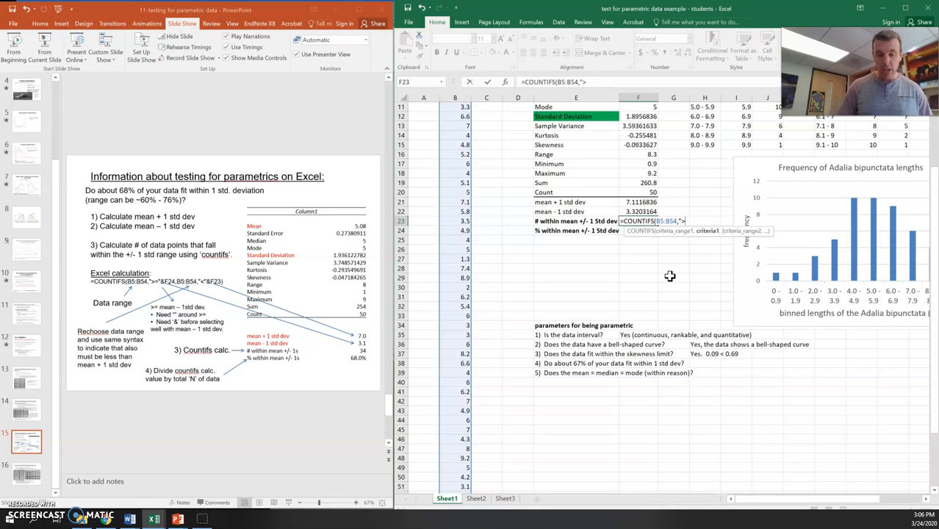
type("=\"&")
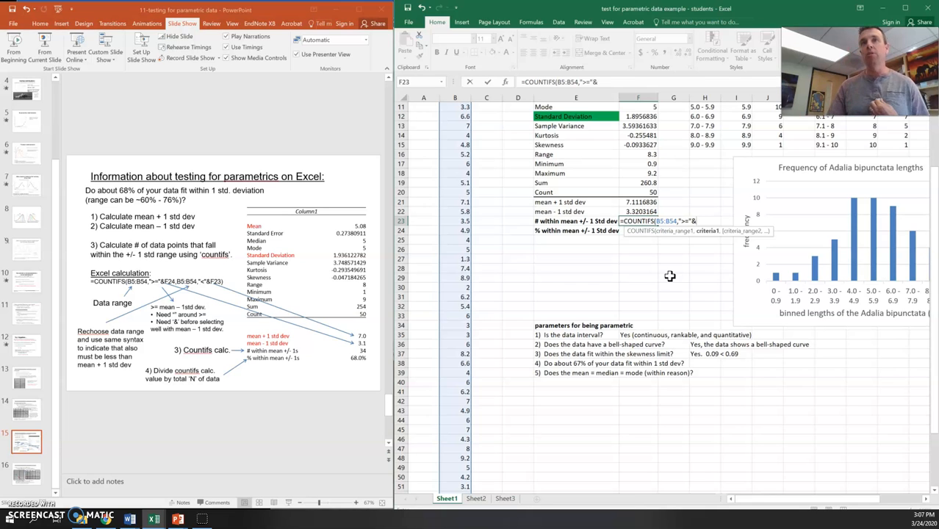
left_click(640, 211)
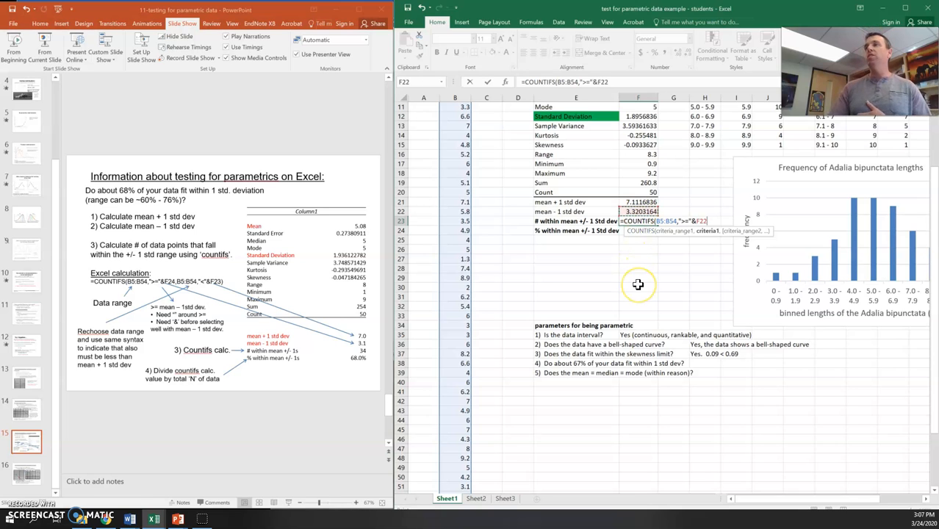
type(",")
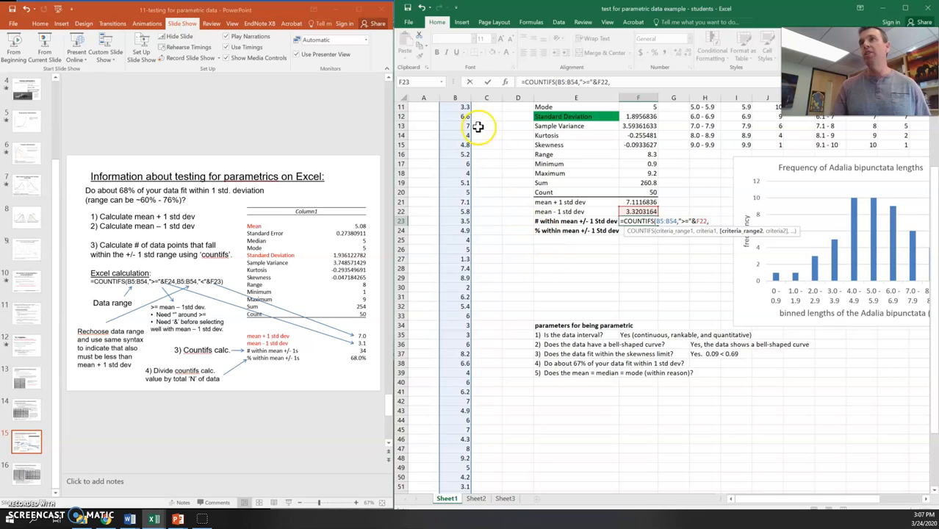
- Complete the COUNTIFS formula in F23 with B5:B54 as second range and the criterion "<"&F21
scroll(470, 140, "up", 3)
left_click_drag(460, 133, 463, 448)
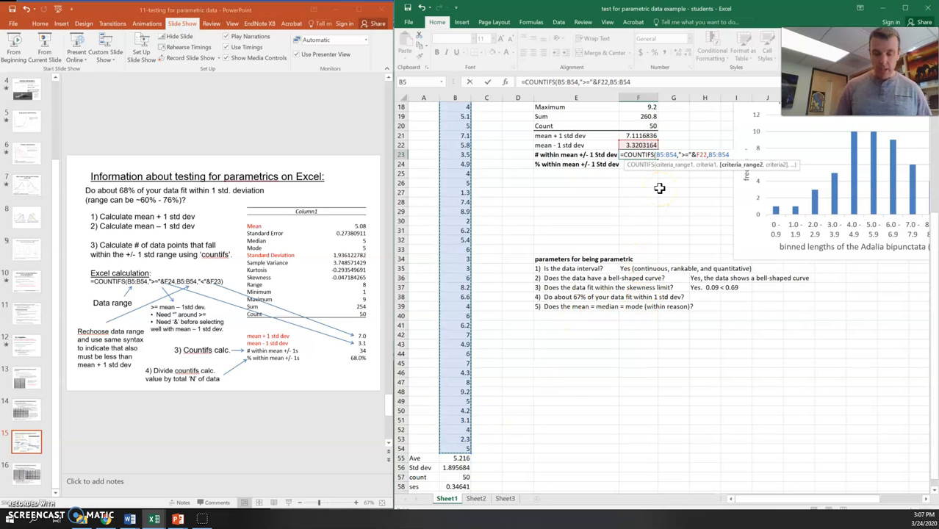
type(",")
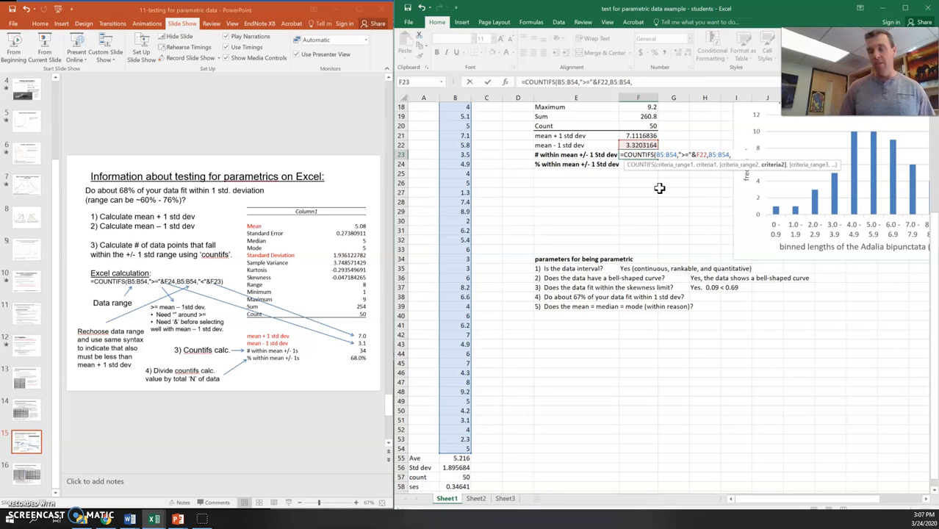
type("\"<<")
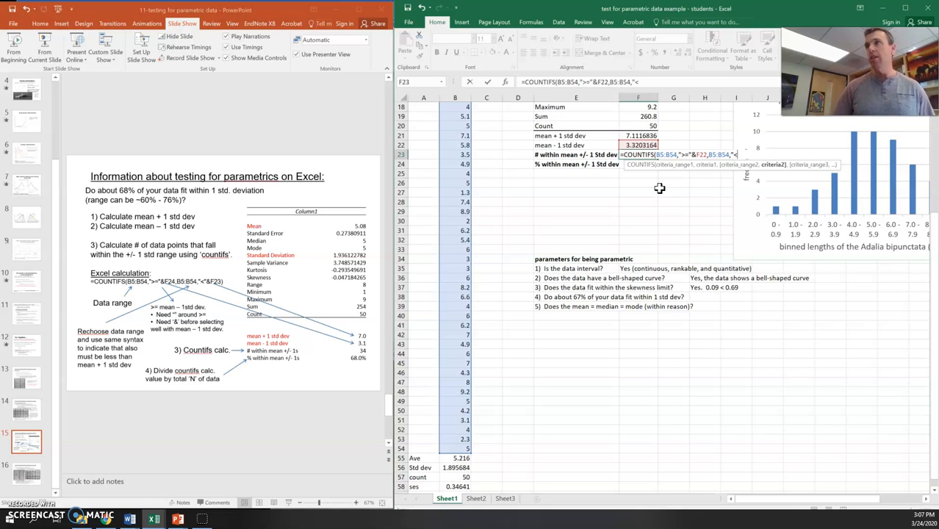
type("\"")
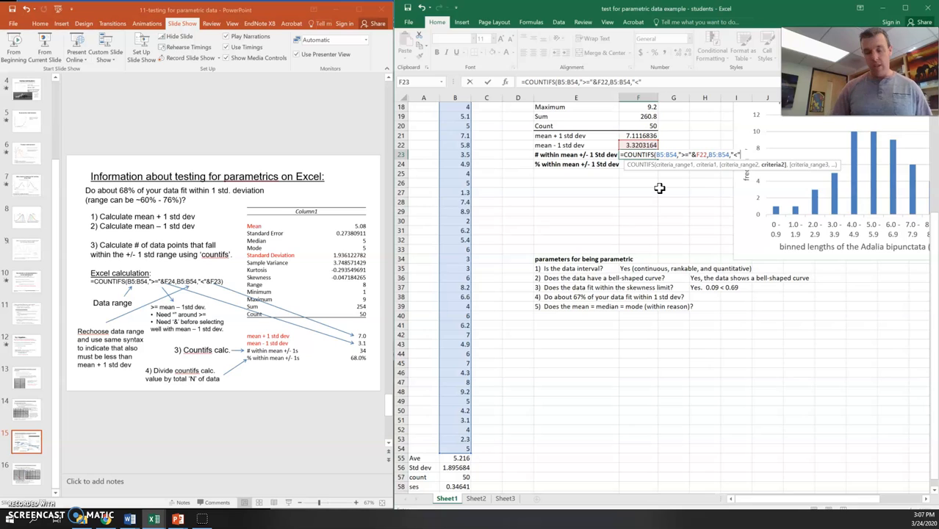
type("&")
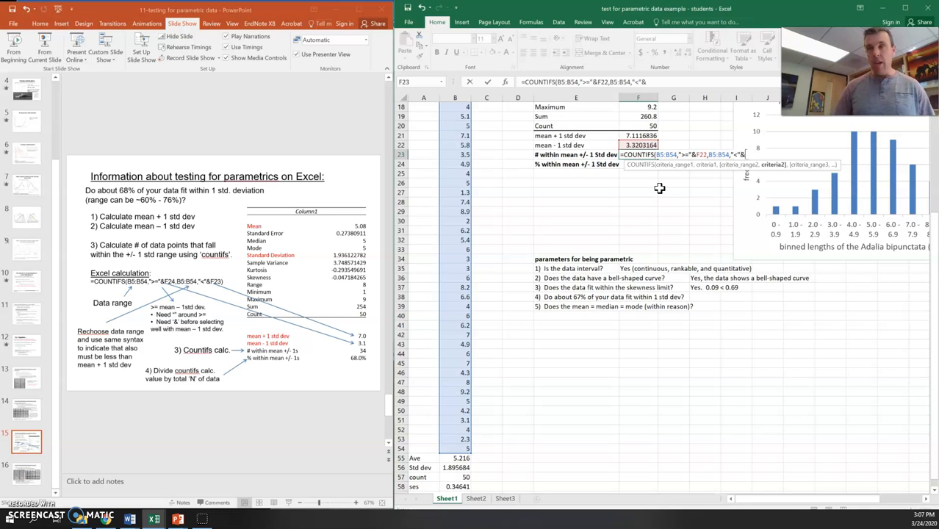
left_click(639, 135)
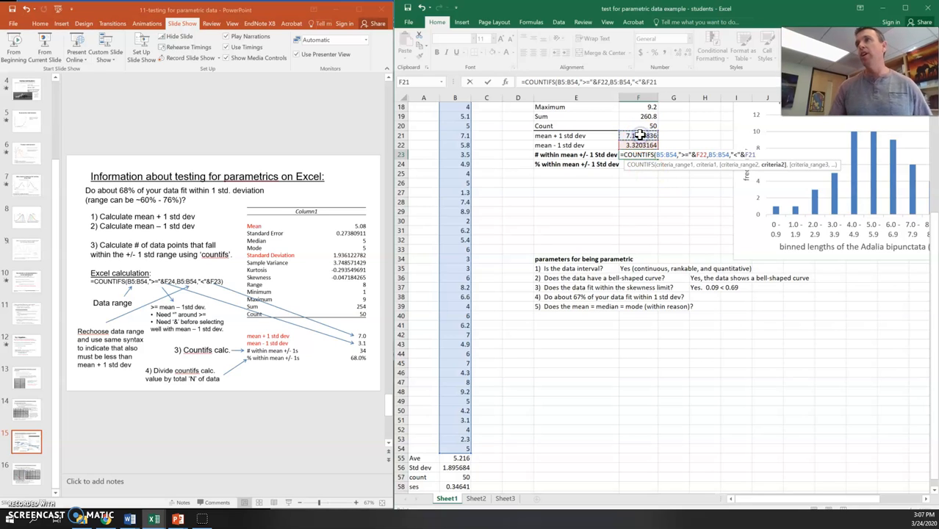
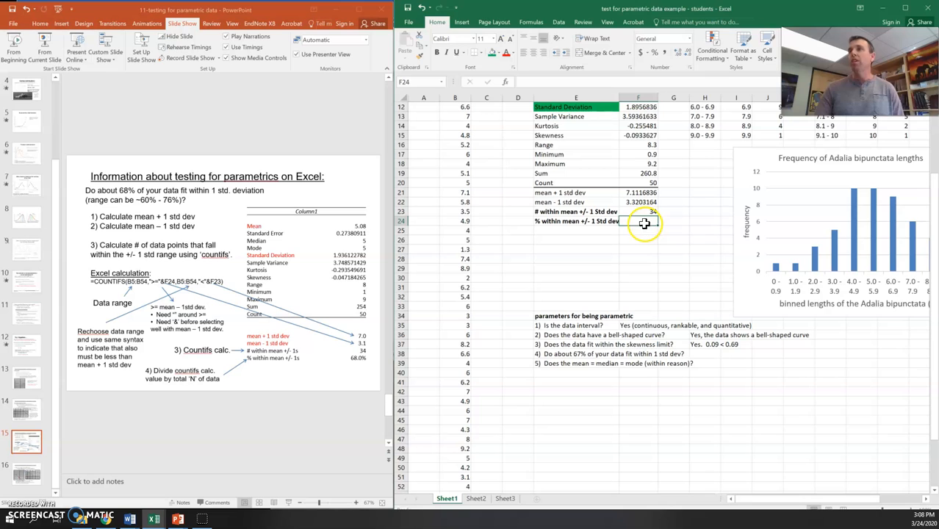
- Calculate the share of data within one standard deviation in F24 with the formula =F23/F20
type("=")
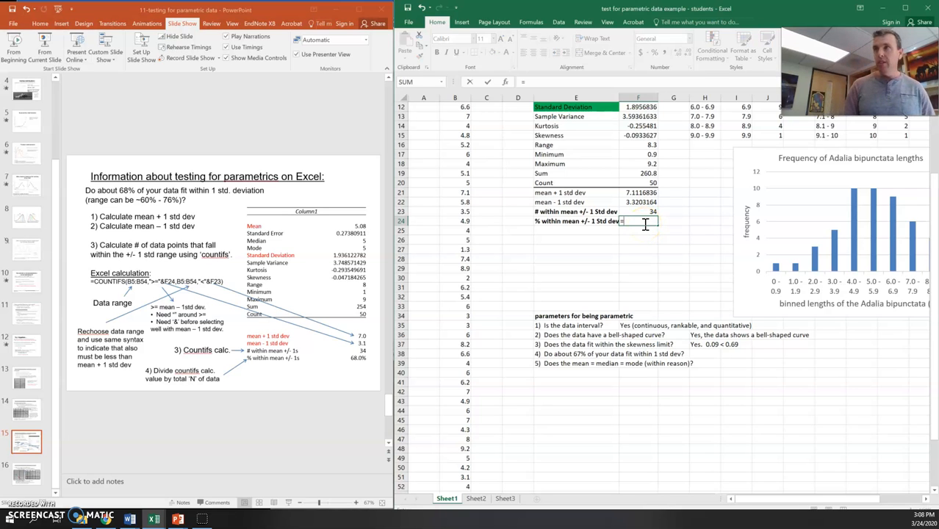
left_click(651, 183)
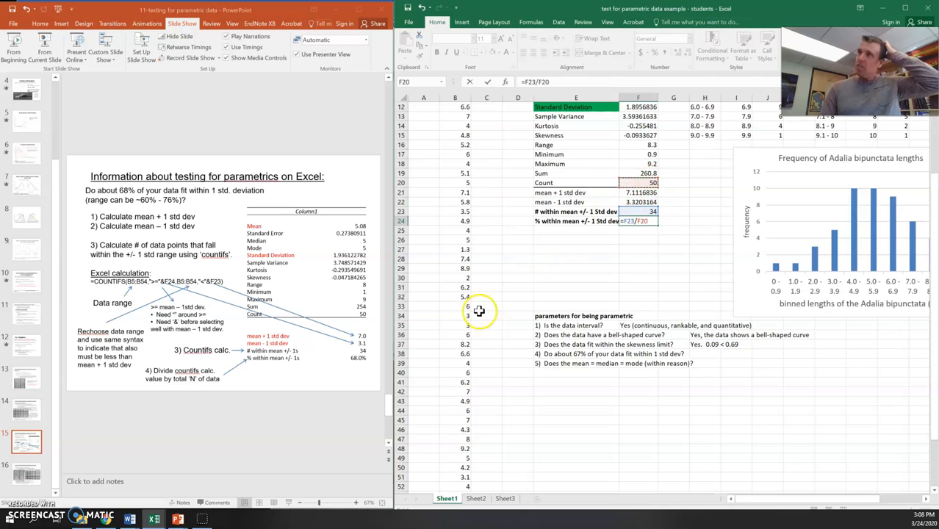
scroll(455, 358, "down", 6)
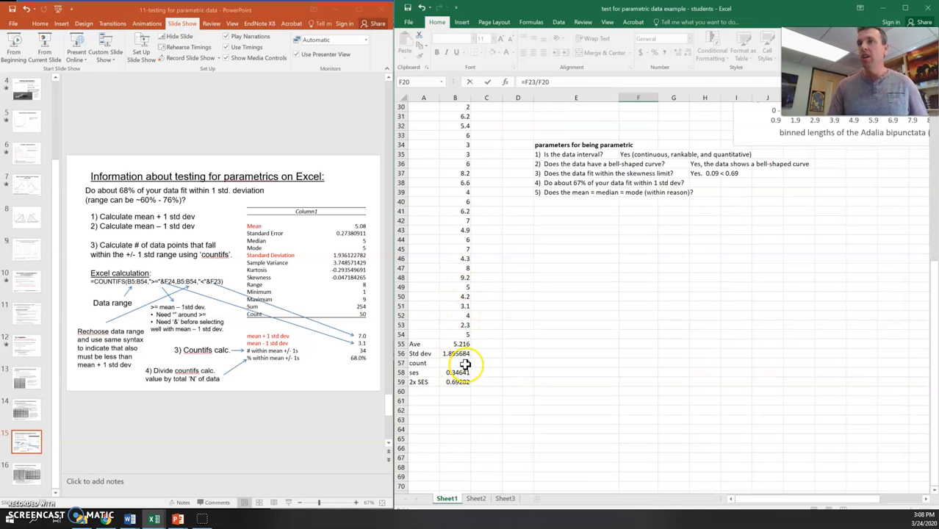
scroll(507, 360, "up", 6)
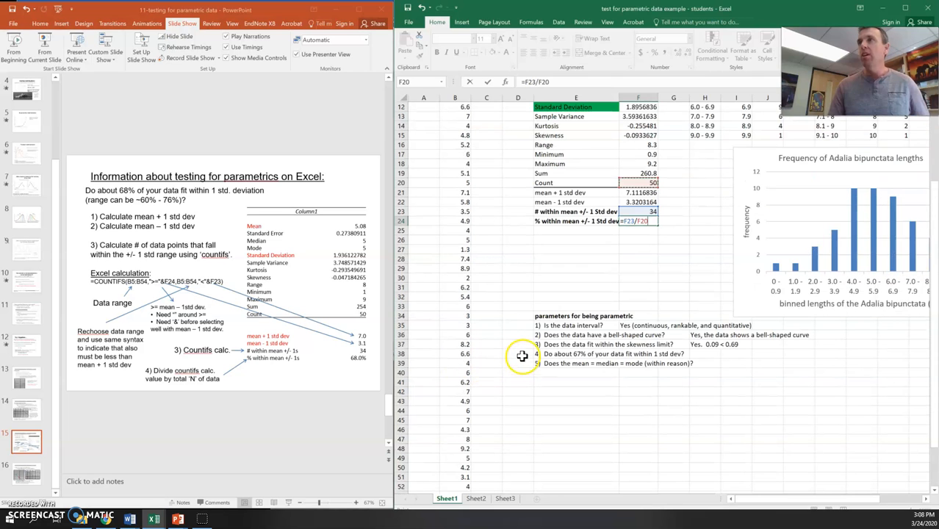
scroll(634, 155, "up", 1)
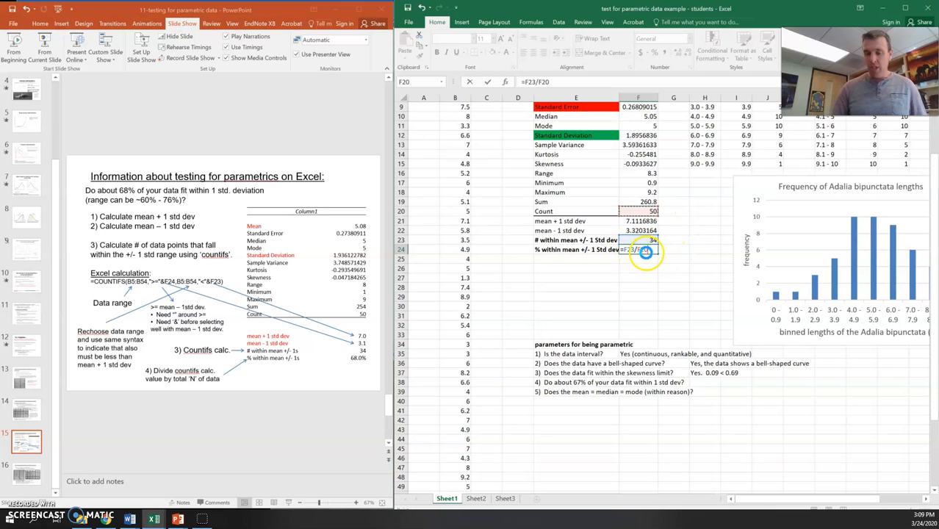
key("Return")
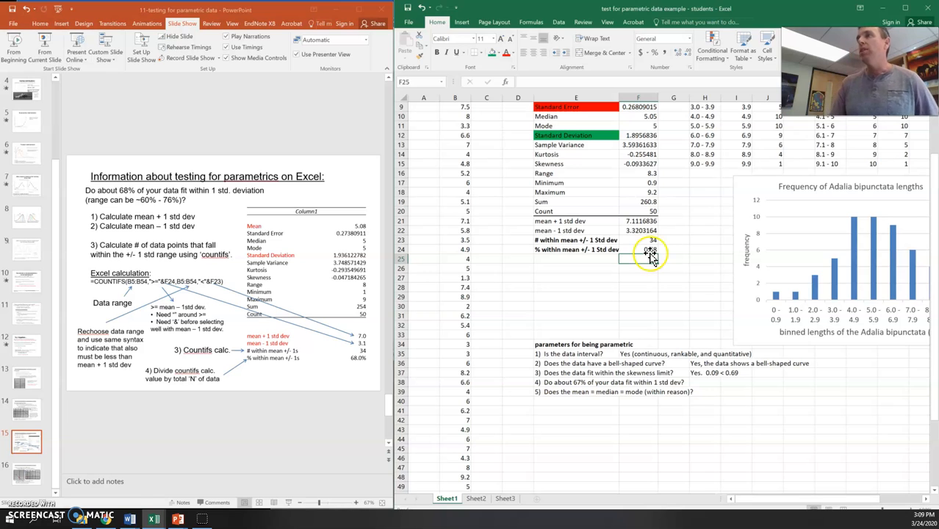
- Insert the accepted range "(60 - 76%)" after "67%" in parametric question 4 in cell E38
left_click(706, 384)
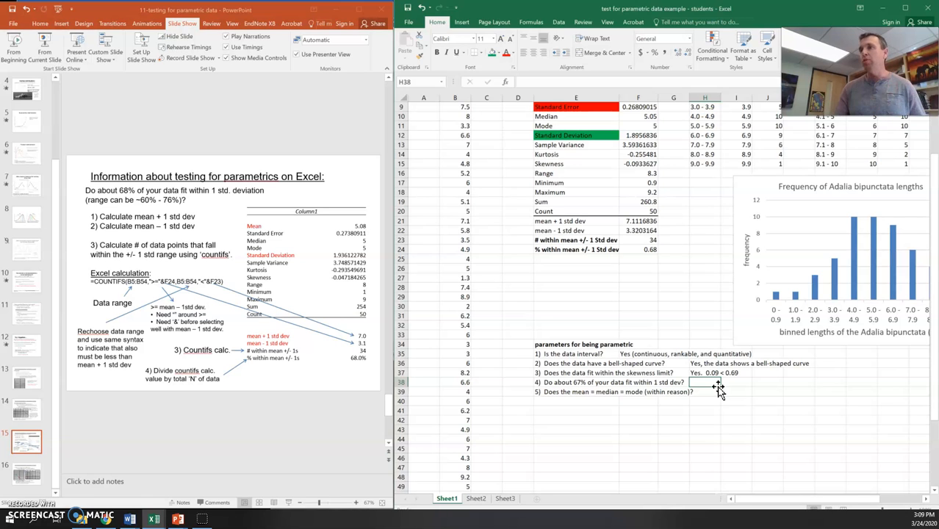
left_click(553, 383)
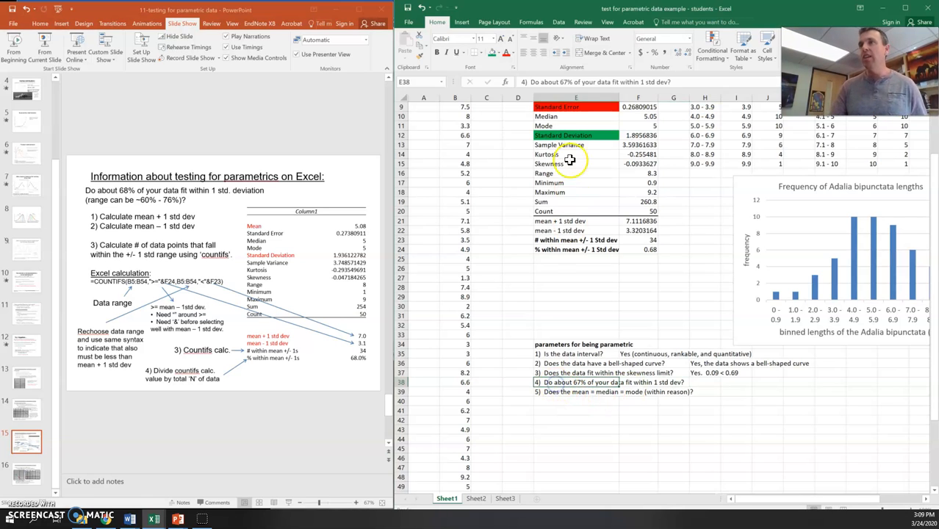
left_click(575, 82)
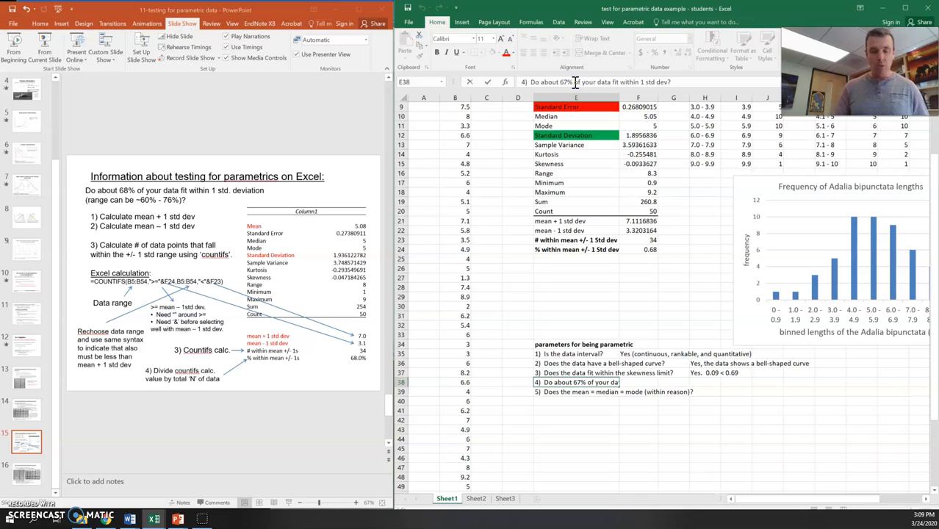
type("(")
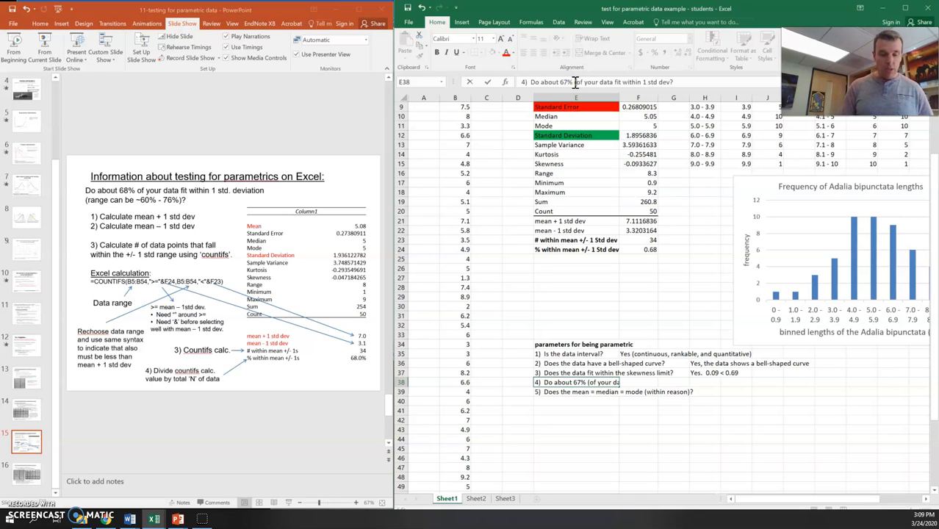
type("60 - ")
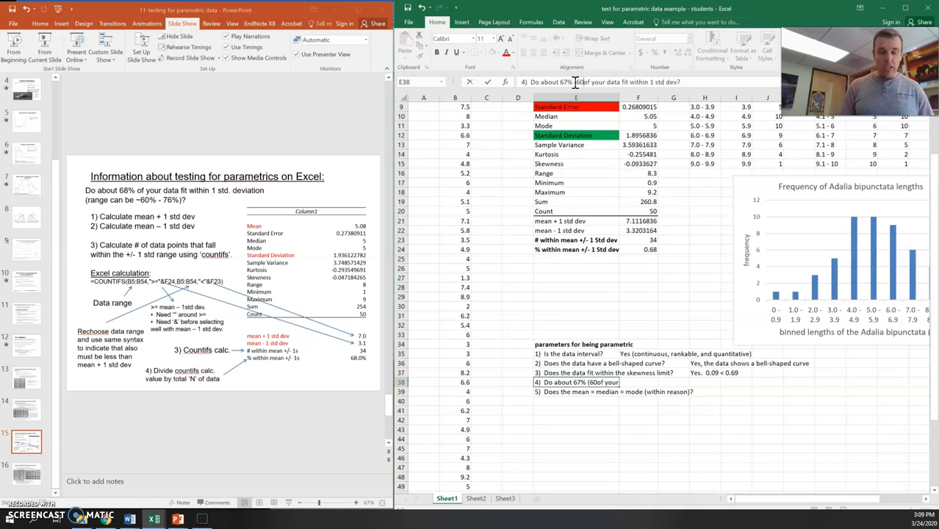
type("76")
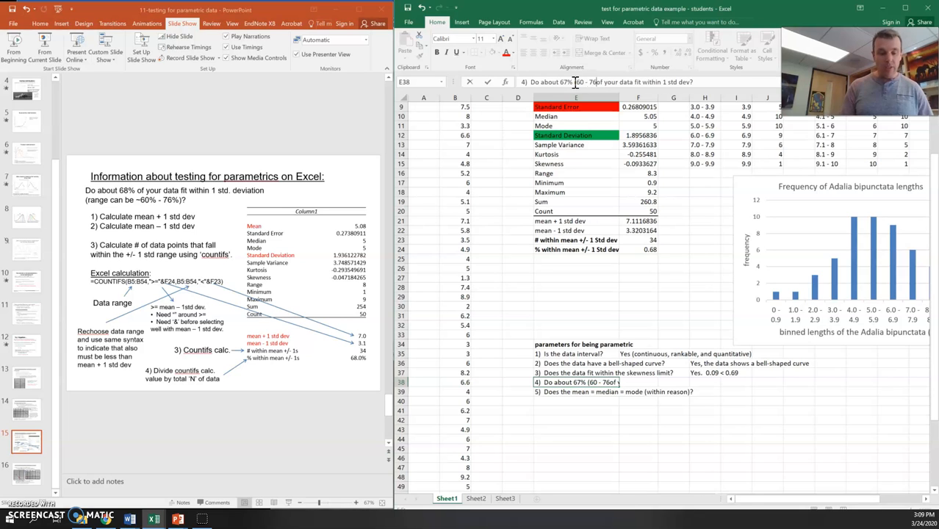
type("%")
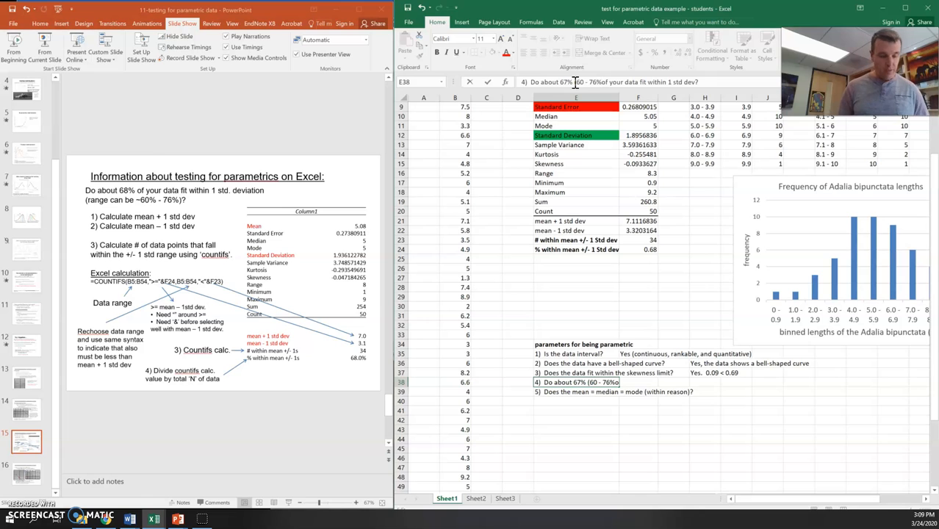
type(")")
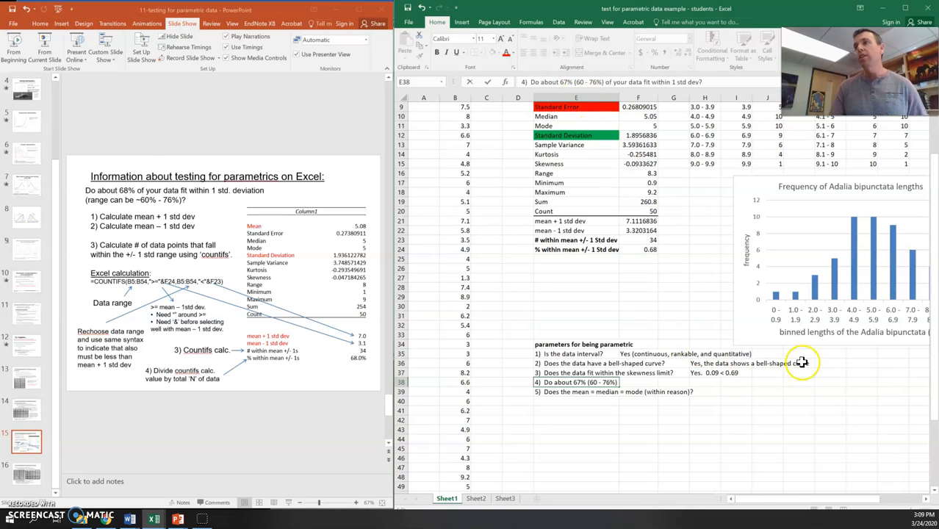
- Answer question 4 in cell I38 with "Yes, 68% of the data fit within 1 std deviation."
left_click(698, 383)
left_click(735, 383)
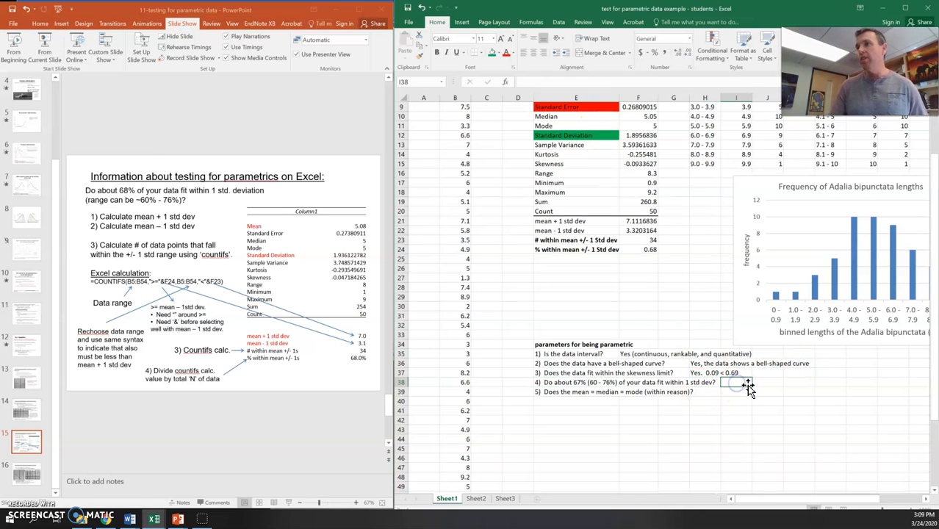
type("Ye")
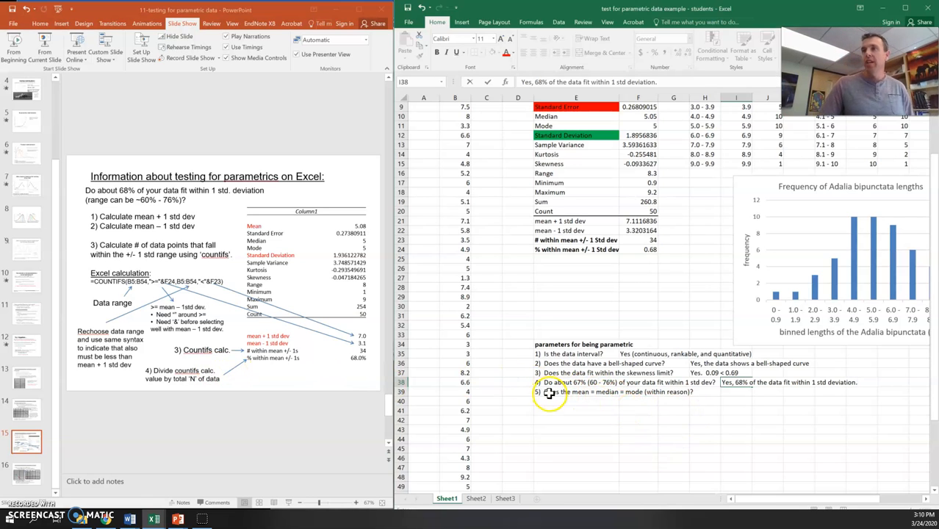
- Fill the Mode label and its value in cells E11:F11 of the statistics table with red
scroll(596, 411, "up", 1)
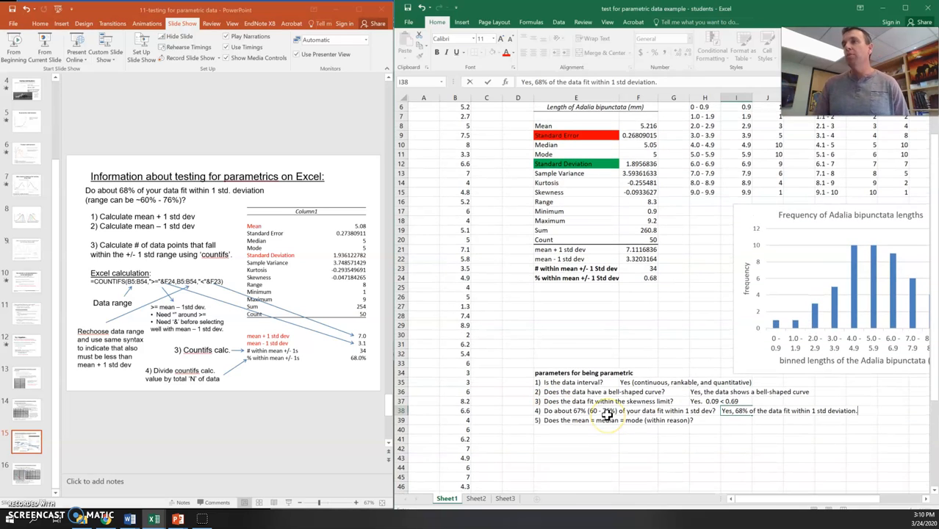
left_click(597, 154)
left_click_drag(597, 154, 652, 155)
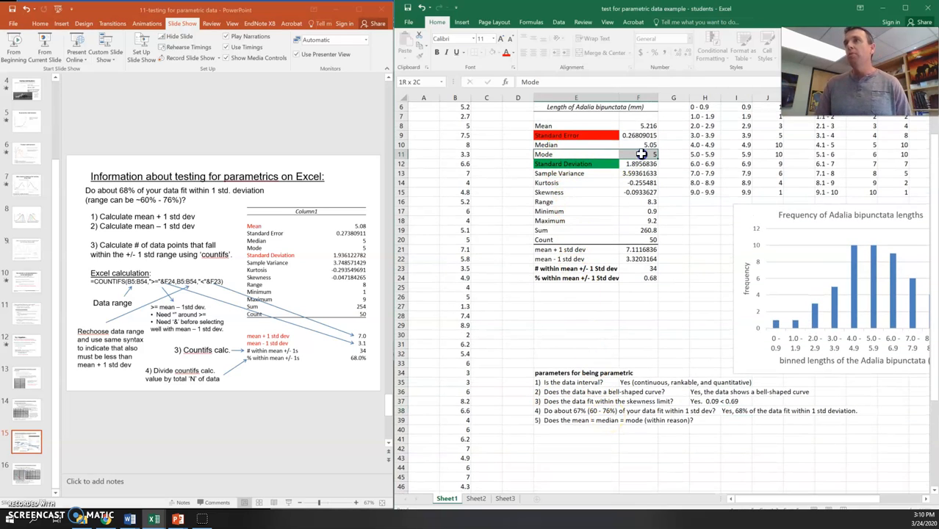
left_click(497, 52)
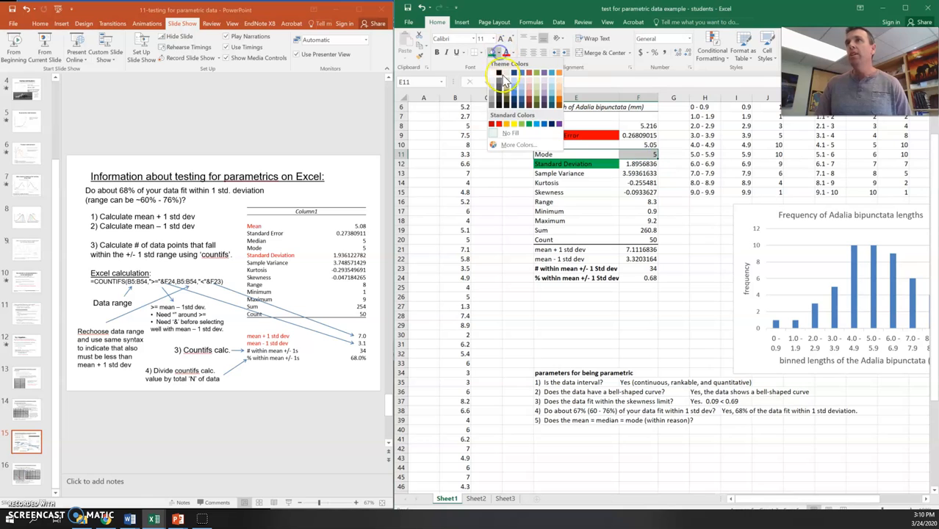
left_click(499, 126)
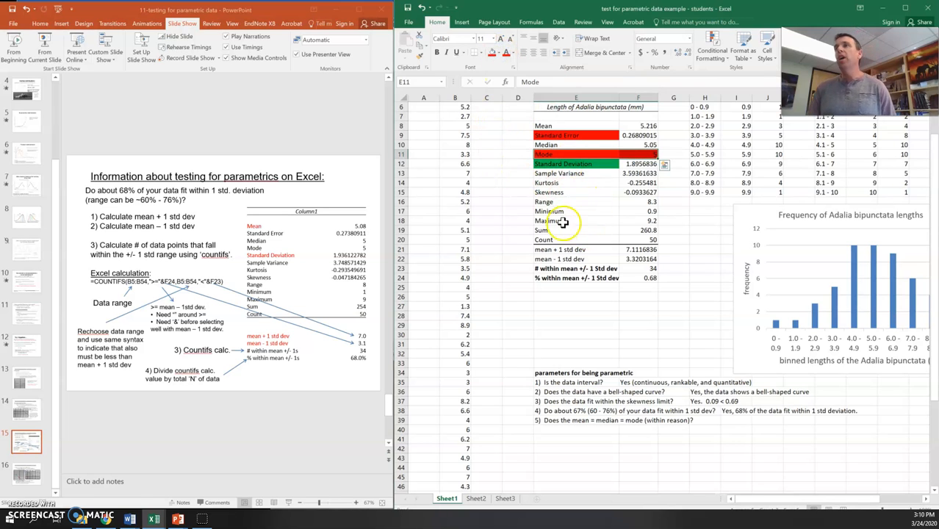
- Examine the length data in column B and the frequency histogram to find the bins with the highest frequency
scroll(558, 235, "down", 1)
scroll(540, 236, "up", 1)
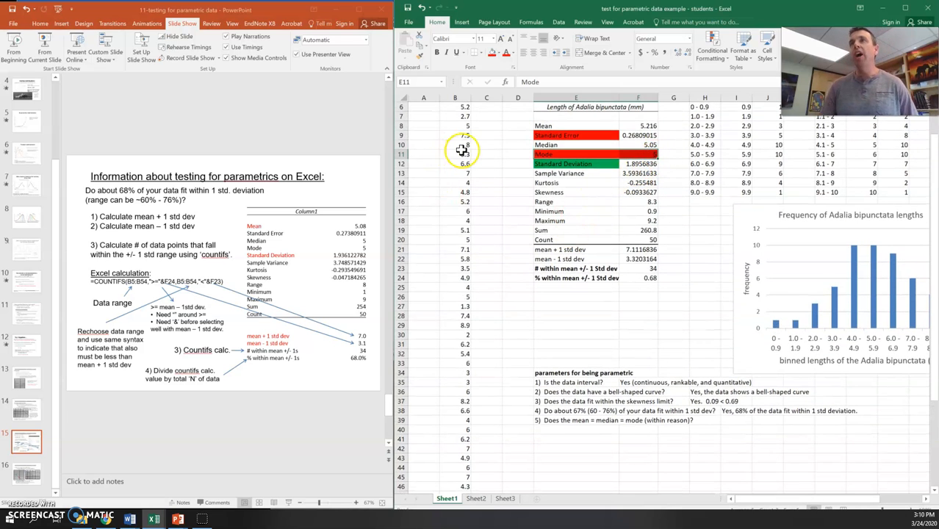
scroll(432, 149, "up", 1)
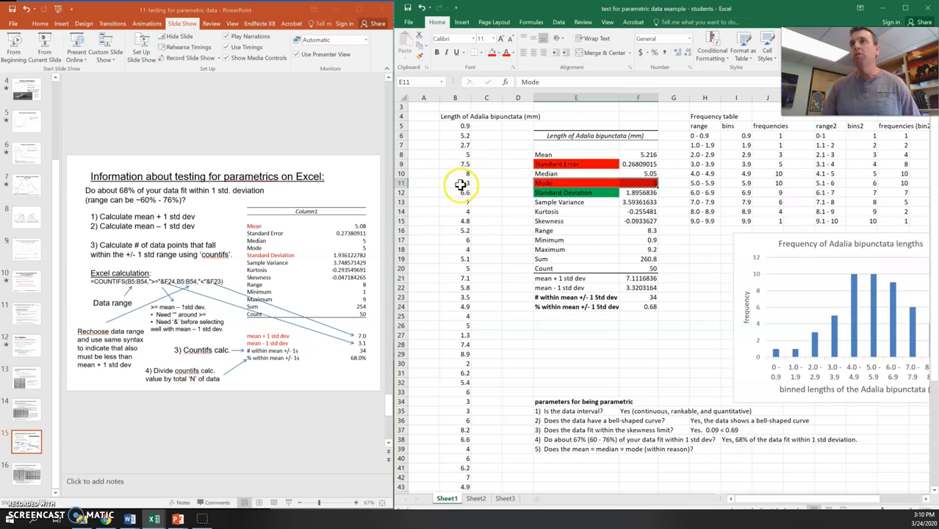
scroll(462, 318, "down", 5)
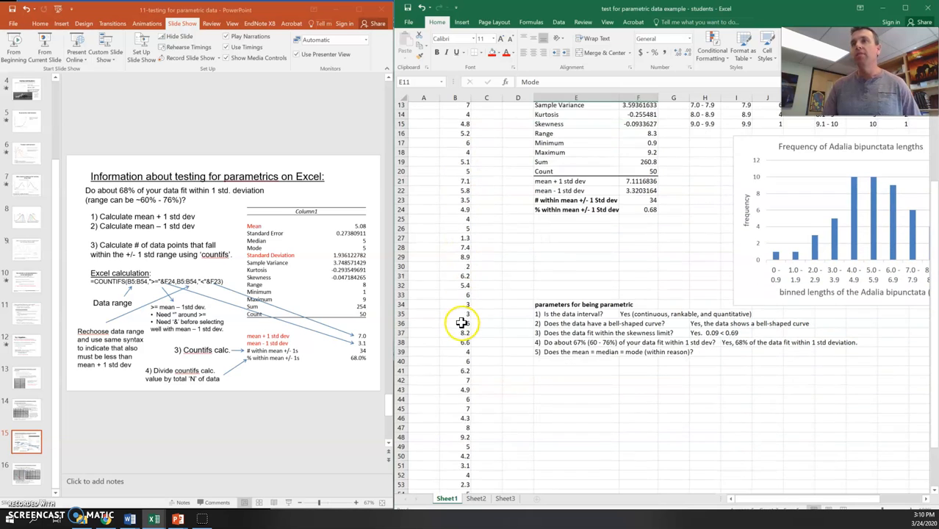
scroll(460, 395, "down", 2)
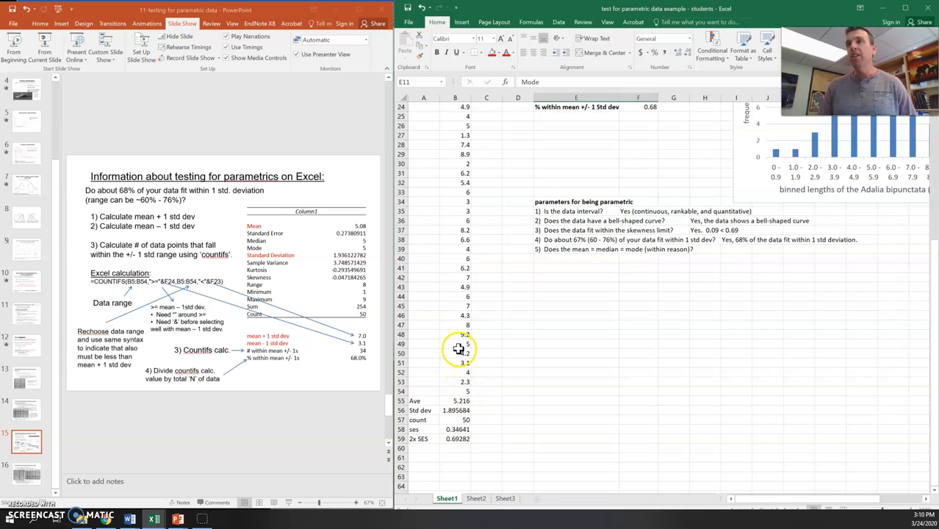
scroll(458, 350, "up", 7)
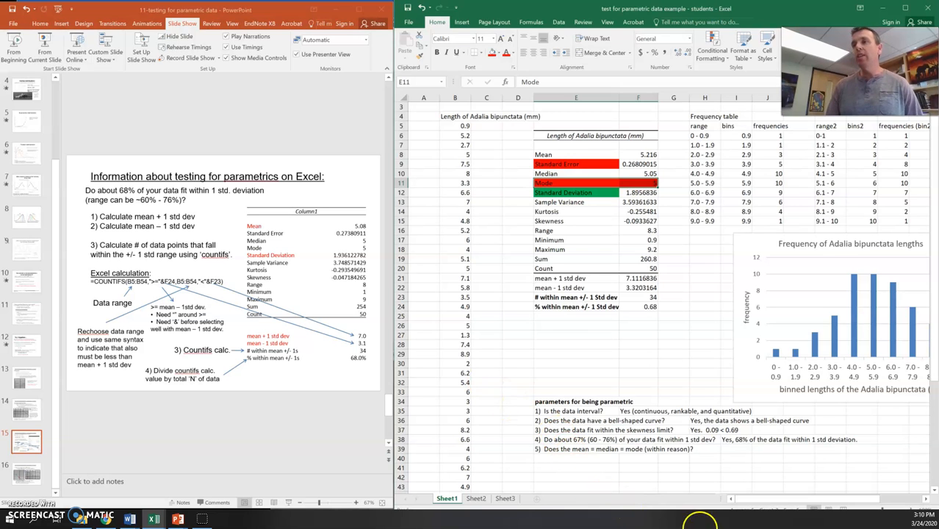
scroll(779, 502, "right", 2)
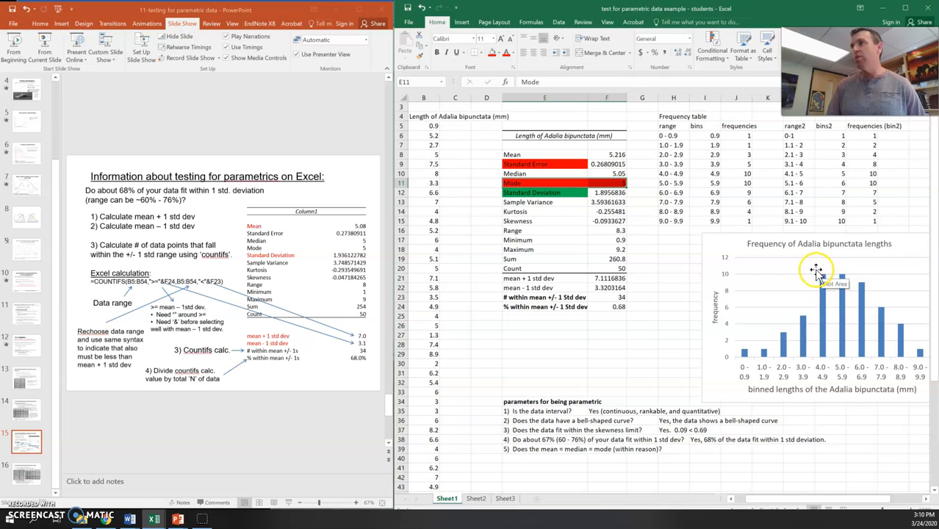
mouse_move(826, 287)
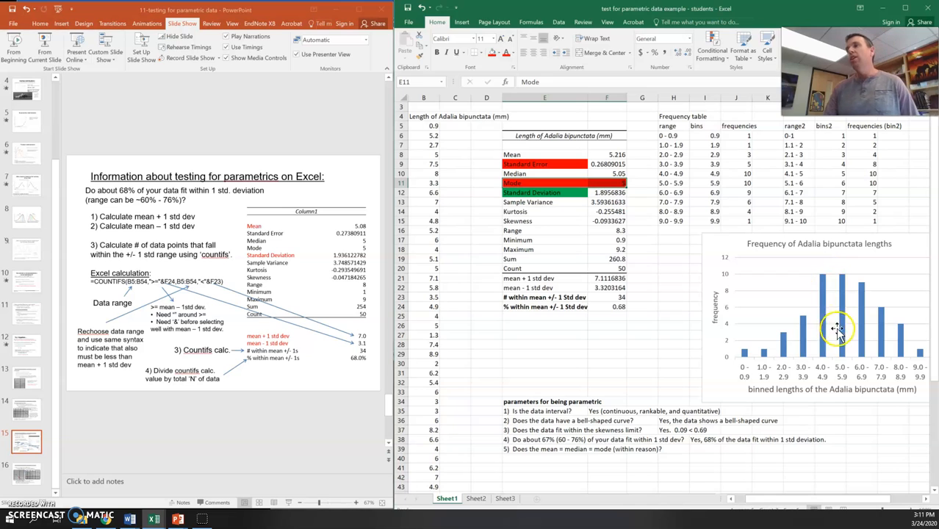
mouse_move(825, 355)
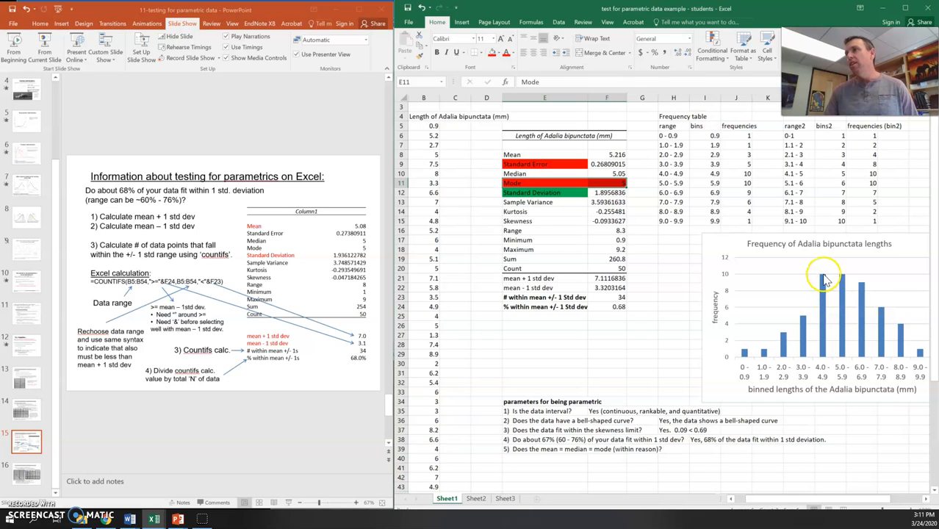
left_click(824, 359)
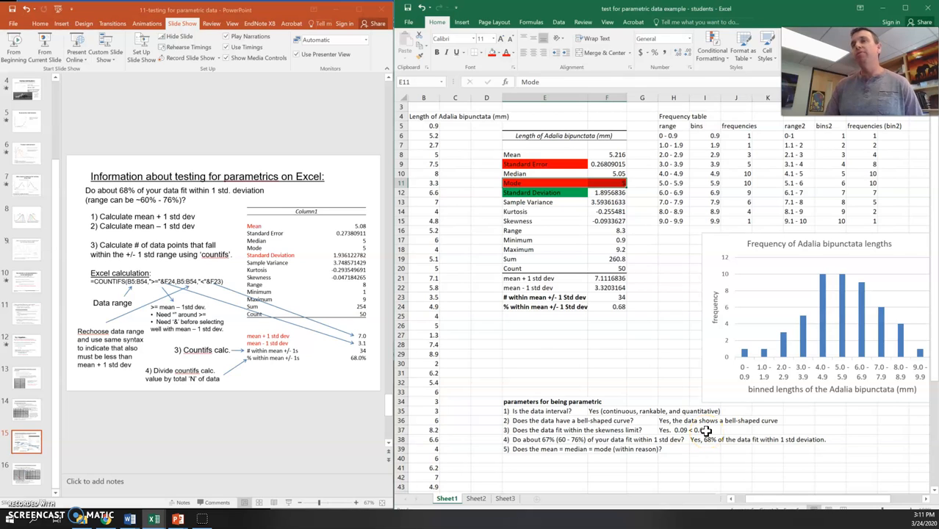
left_click(620, 180)
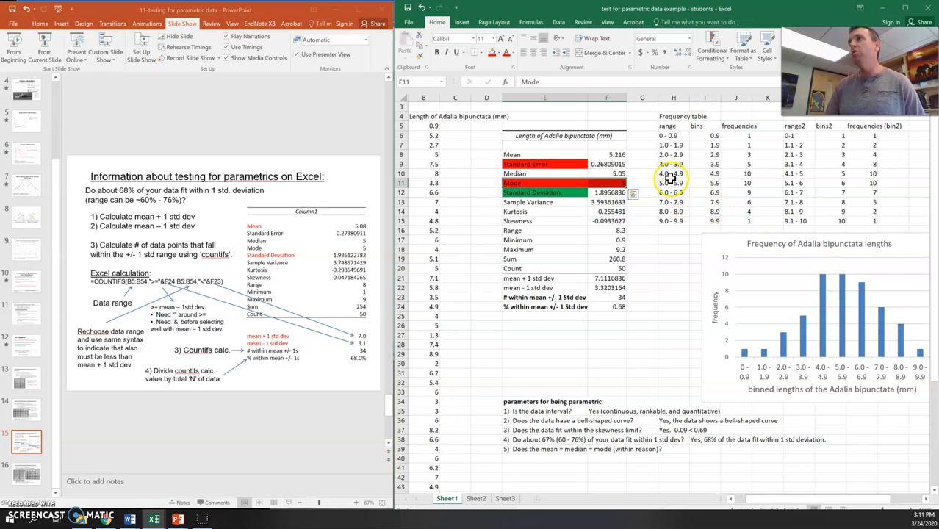
- Answer question 5 in cell I39 with "Mode = 5 (from bin with highest frequency) Yes, Mean 5.2, median 5.05, mode is 5 (all very similar)"
left_click(694, 451)
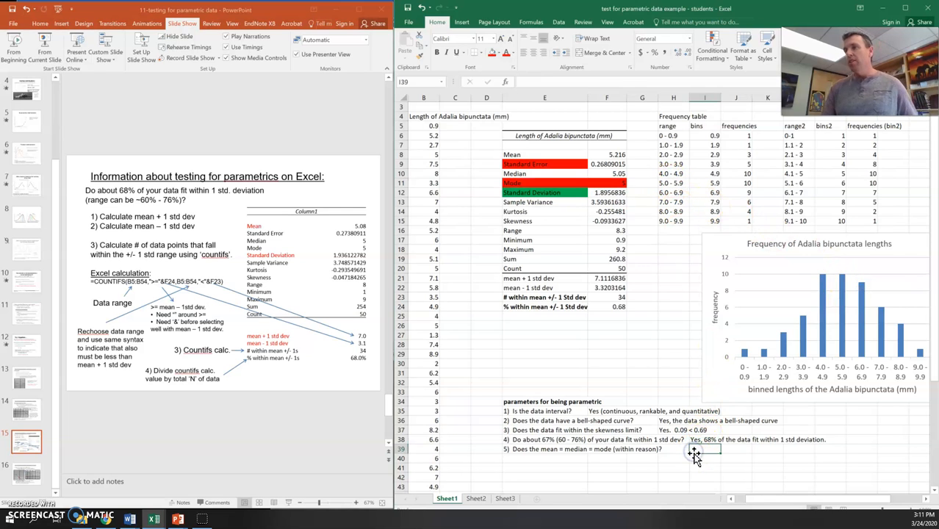
type("Mode = 5 (from")
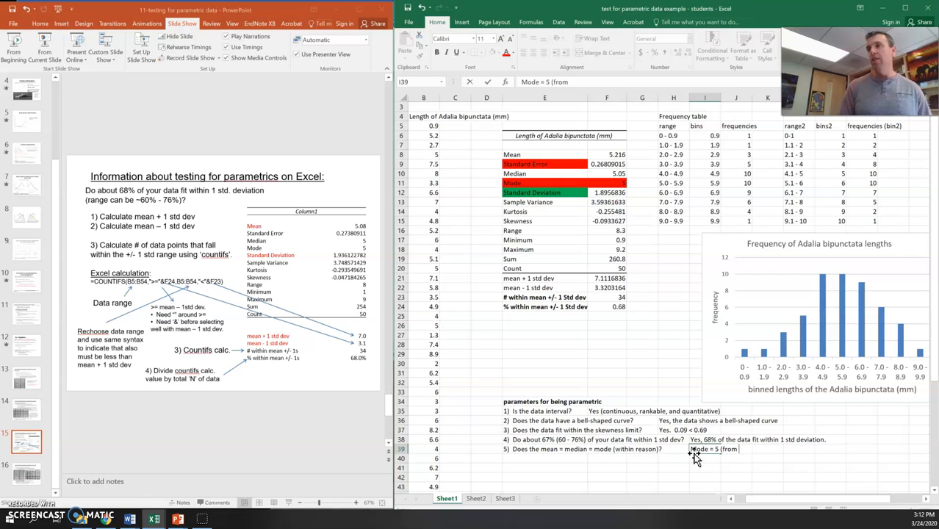
type("th highest frequency")
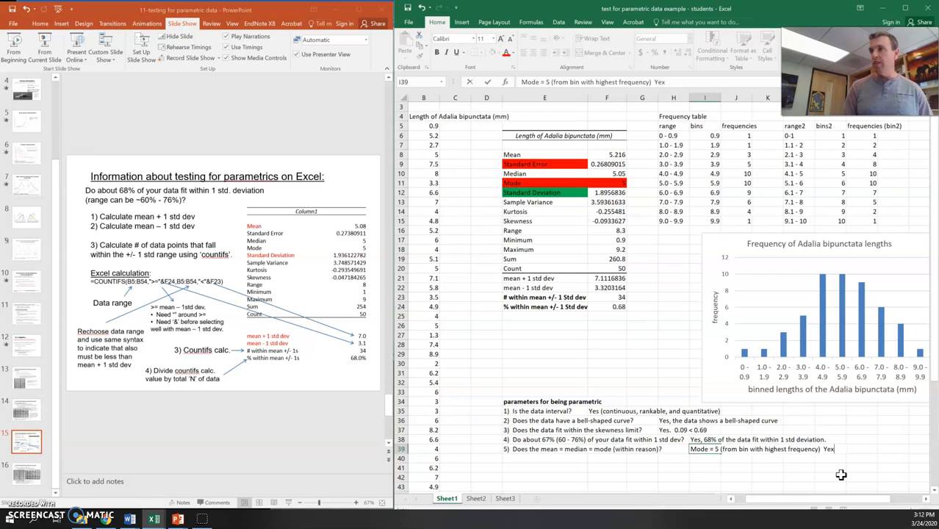
type(")  Yes,")
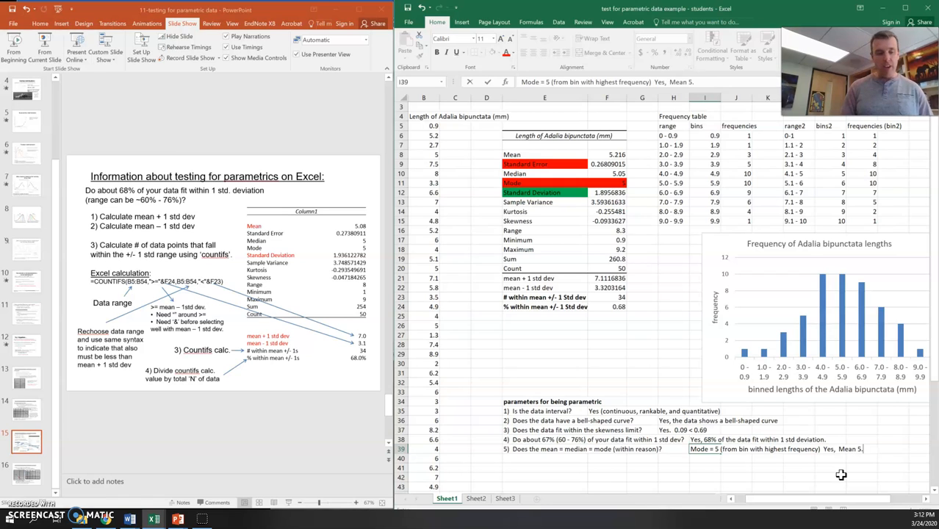
type("Mean 5.2, median 5")
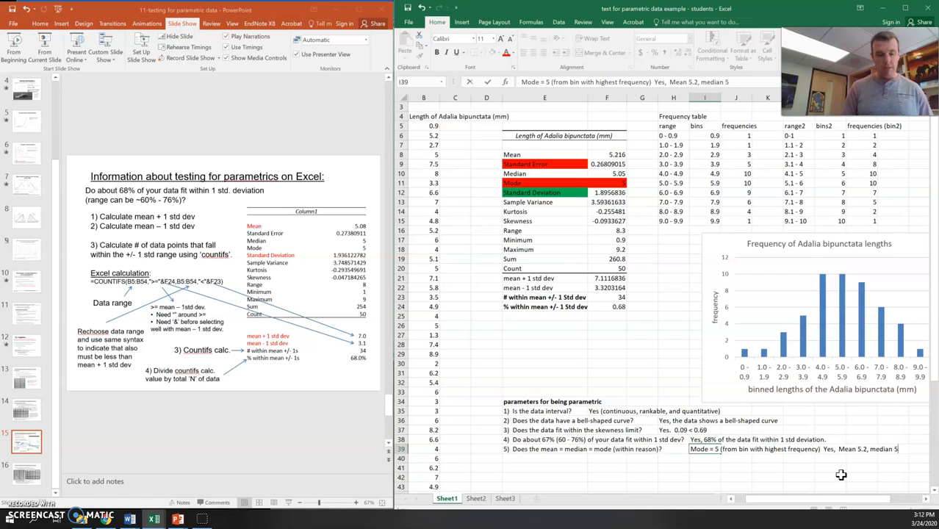
type(".05, mode is 5 (all very similar)")
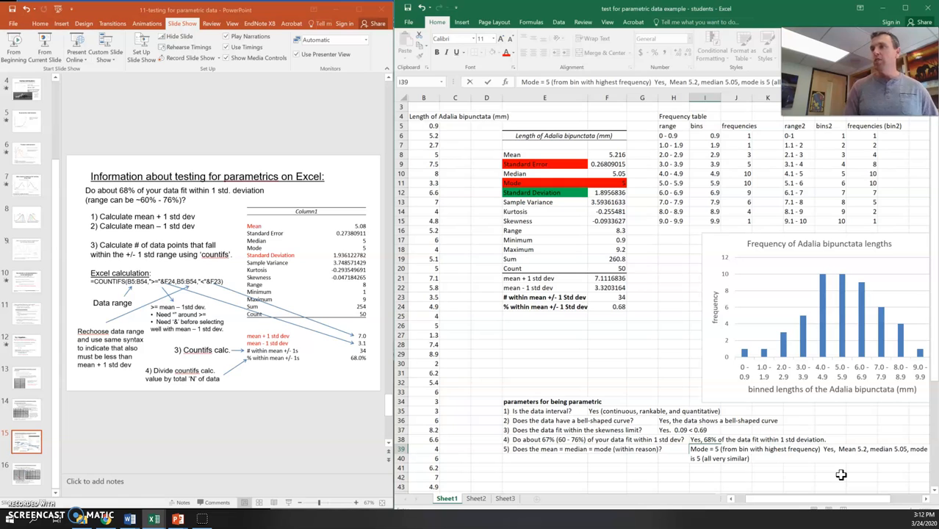
left_click(837, 476)
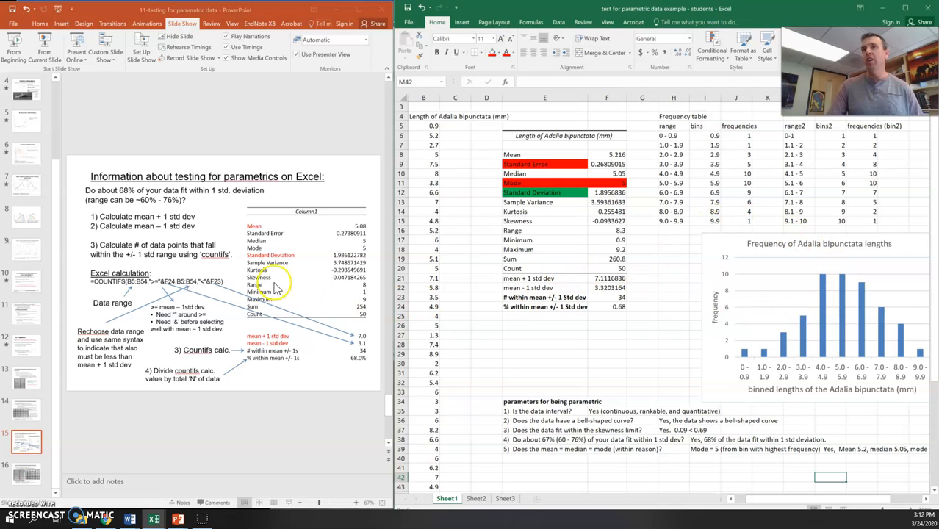
- Switch to PowerPoint and display slide 16 on whether the mean, median and mode are equal
left_click(26, 474)
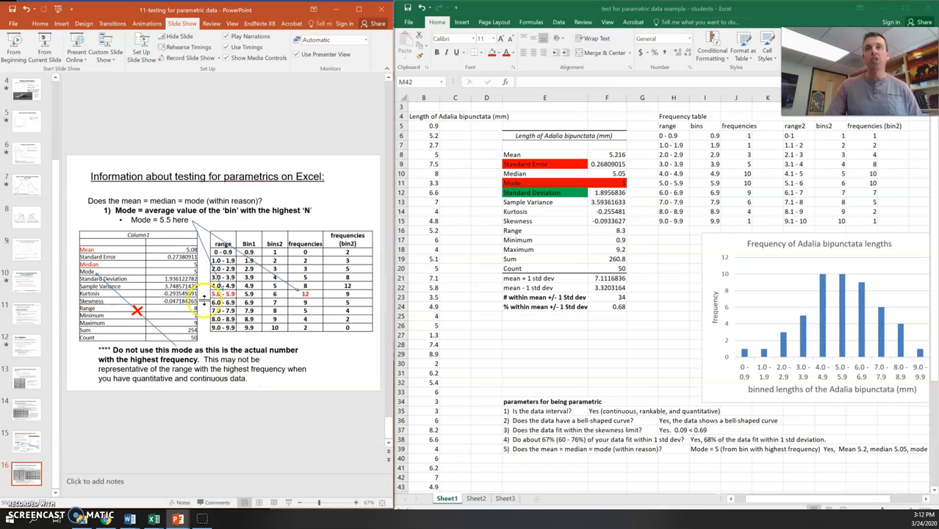